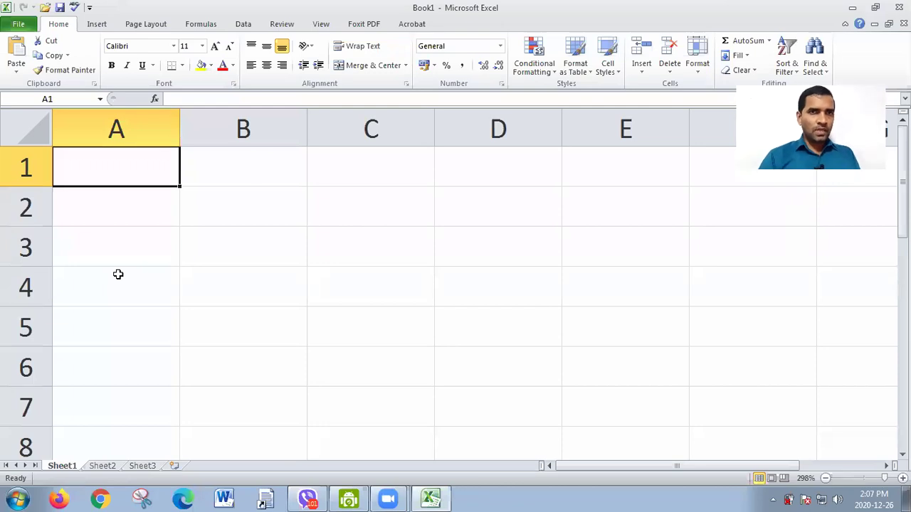
Enter the values 70, 65, 80 and 65 across cells A1 to D1.
{"action": "type", "text": "70"}
{"action": "key", "text": "Tab"}
{"action": "type", "text": "65"}
{"action": "key", "text": "Tab"}
{"action": "type", "text": "80"}
{"action": "key", "text": "Tab"}
{"action": "type", "text": "65"}
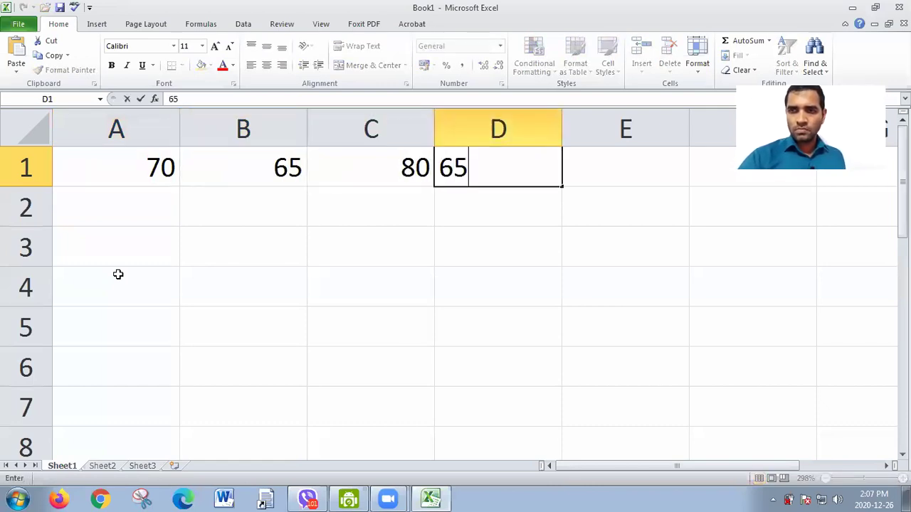
Fill cells A2 to D2 with the values 56, 45, 87 and 80.
{"action": "left_click", "coordinate": [144, 213]}
{"action": "type", "text": "56"}
{"action": "key", "text": "Tab"}
{"action": "type", "text": "45"}
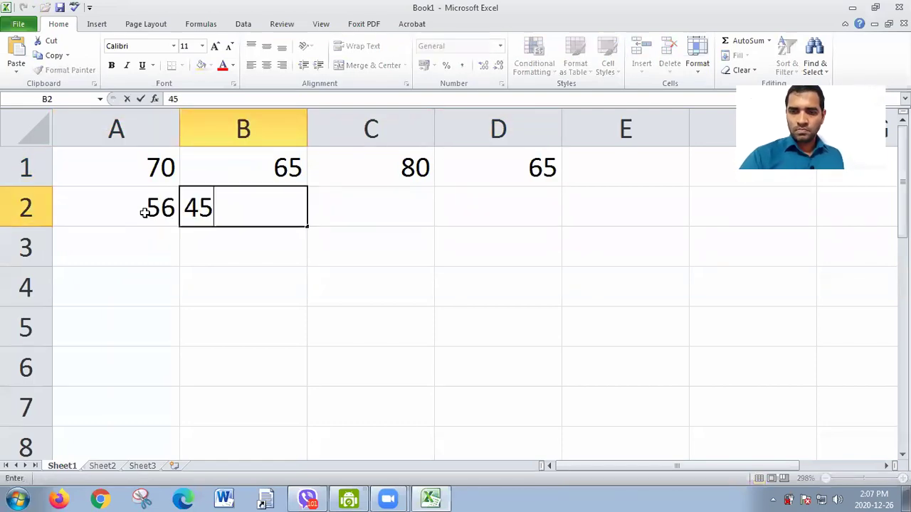
{"action": "key", "text": "Tab"}
{"action": "type", "text": "87"}
{"action": "key", "text": "Tab"}
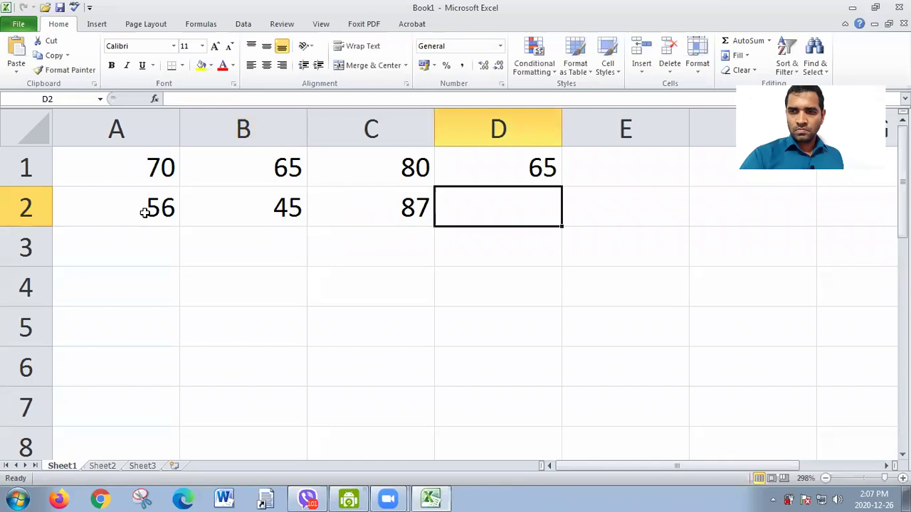
{"action": "type", "text": "80"}
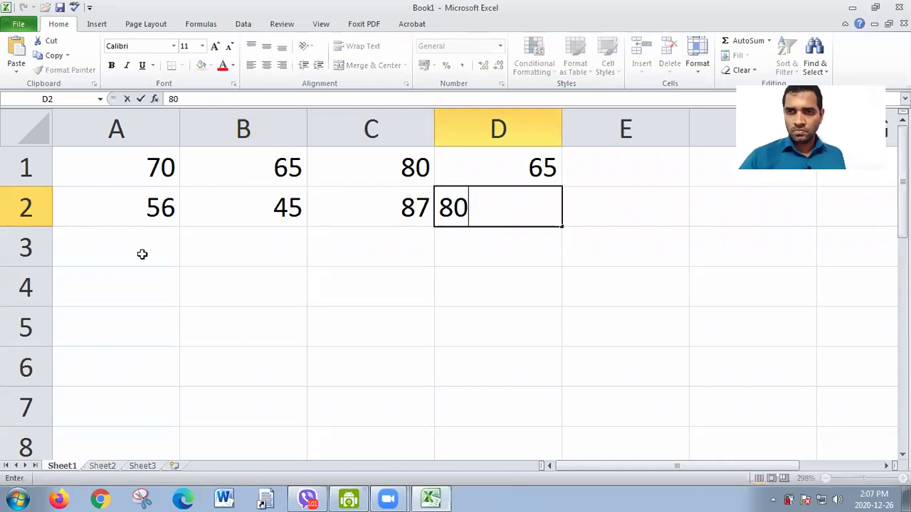
Enter 50, 30, 55 and 45 in the third row, from A3 to D3.
{"action": "left_click", "coordinate": [129, 251]}
{"action": "type", "text": "50"}
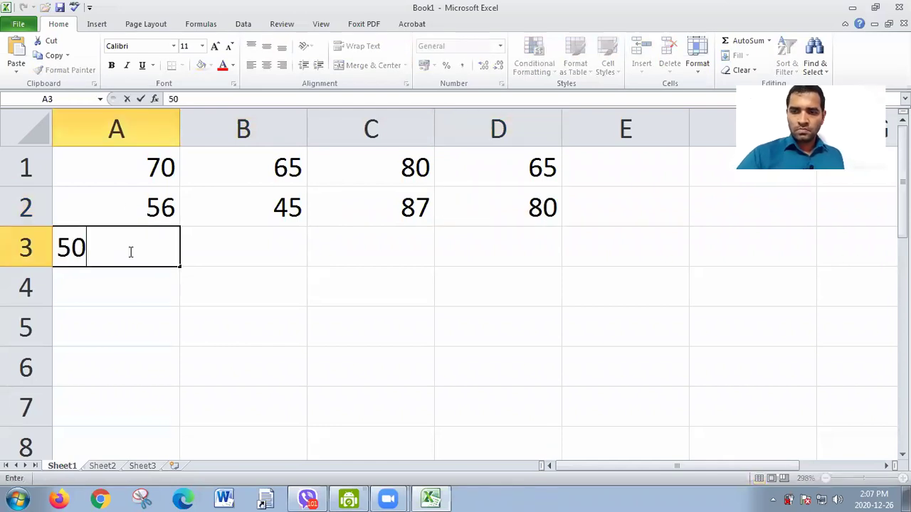
{"action": "key", "text": "Tab"}
{"action": "type", "text": "30"}
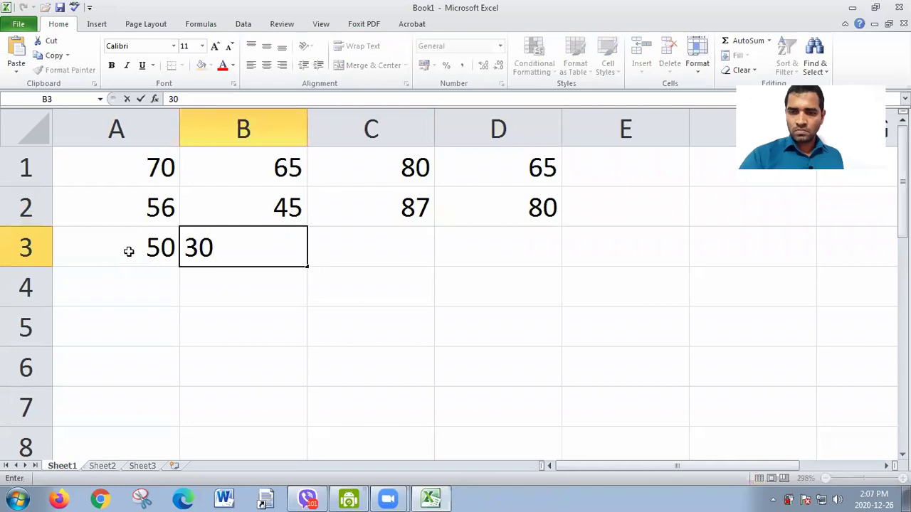
{"action": "key", "text": "Tab"}
{"action": "type", "text": "55"}
{"action": "key", "text": "Tab"}
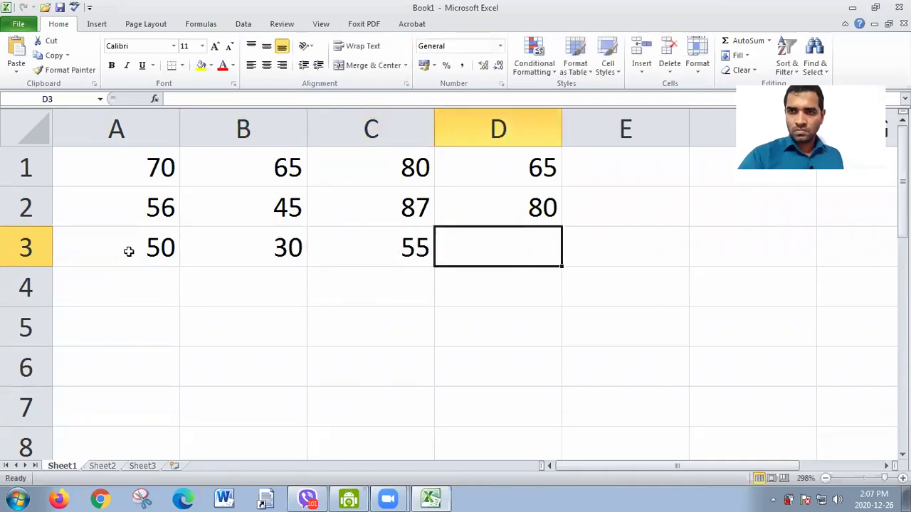
{"action": "type", "text": "45"}
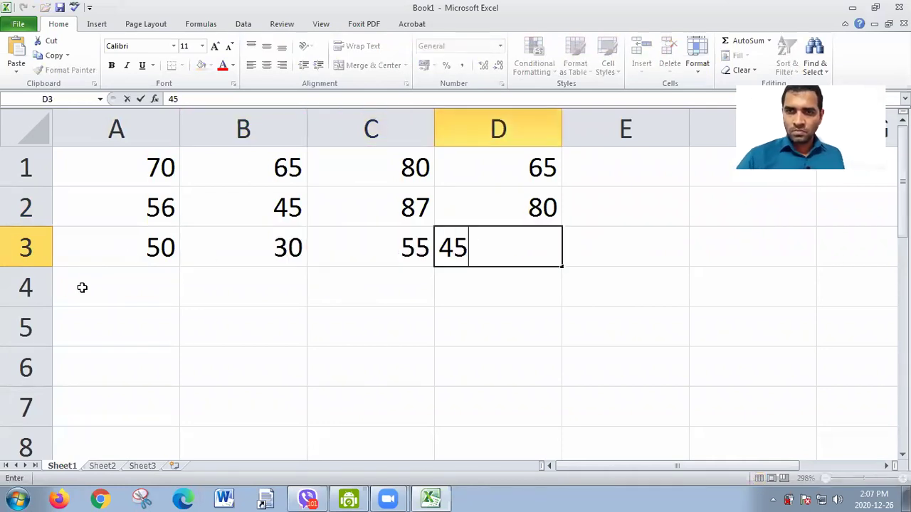
Enter 25, 80, 55 and 60 in the fourth row, from A4 to D4.
{"action": "left_click", "coordinate": [83, 286]}
{"action": "type", "text": "25"}
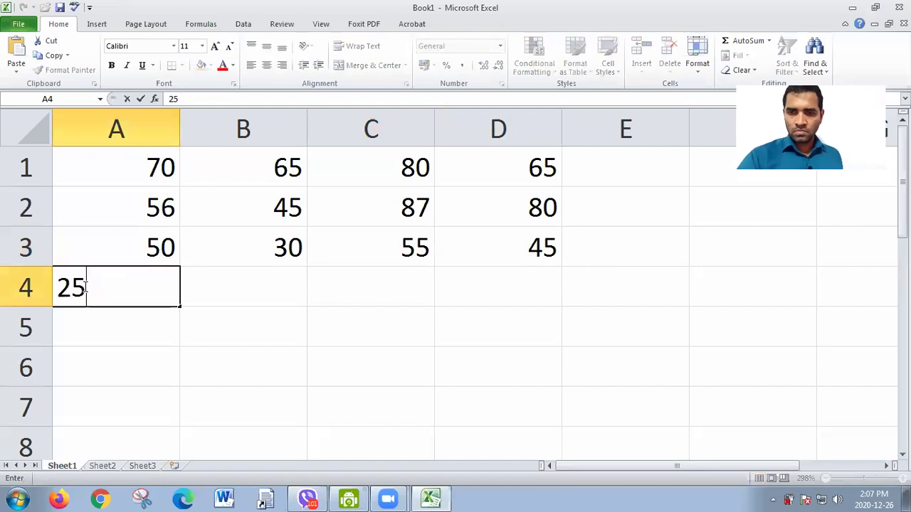
{"action": "key", "text": "Tab"}
{"action": "type", "text": "80"}
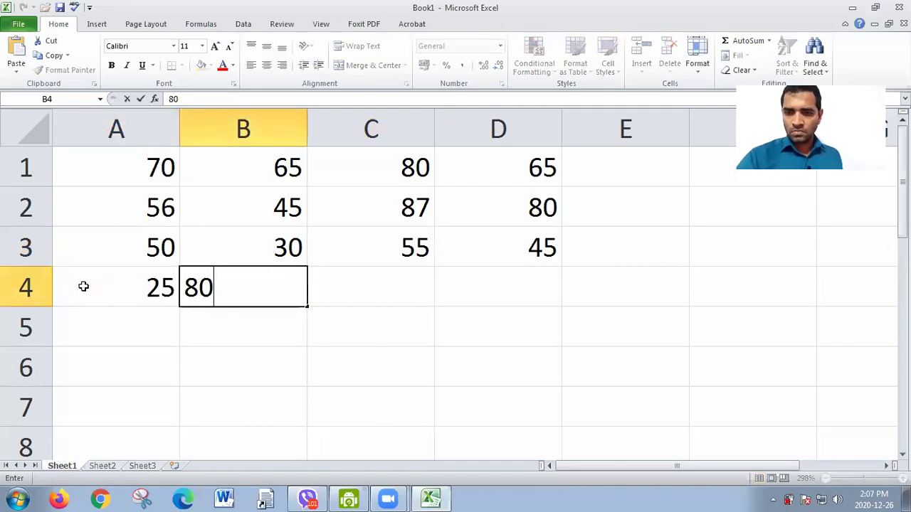
{"action": "key", "text": "Tab"}
{"action": "type", "text": "55"}
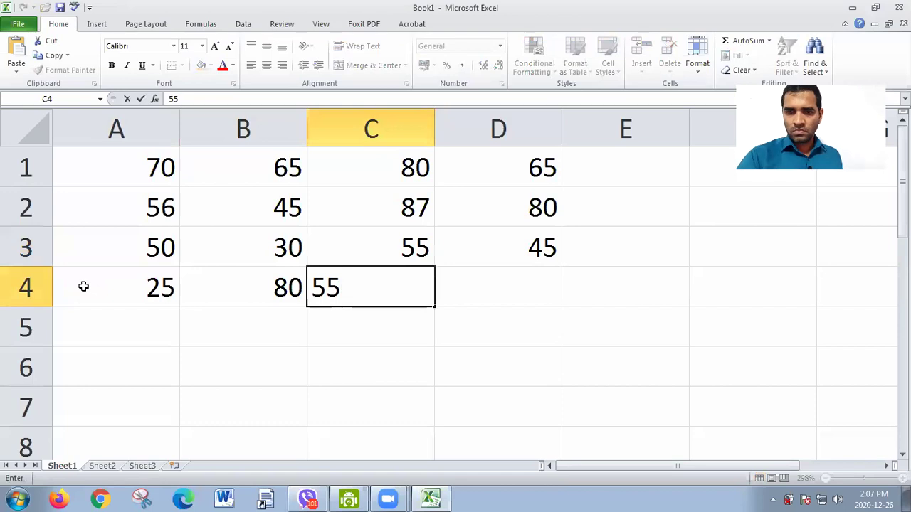
{"action": "key", "text": "Tab"}
{"action": "type", "text": "60"}
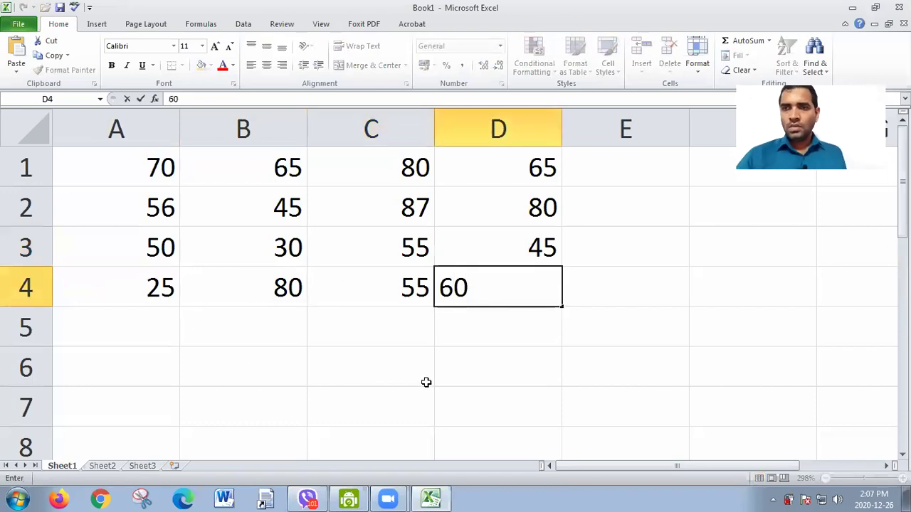
{"action": "left_click", "coordinate": [427, 381]}
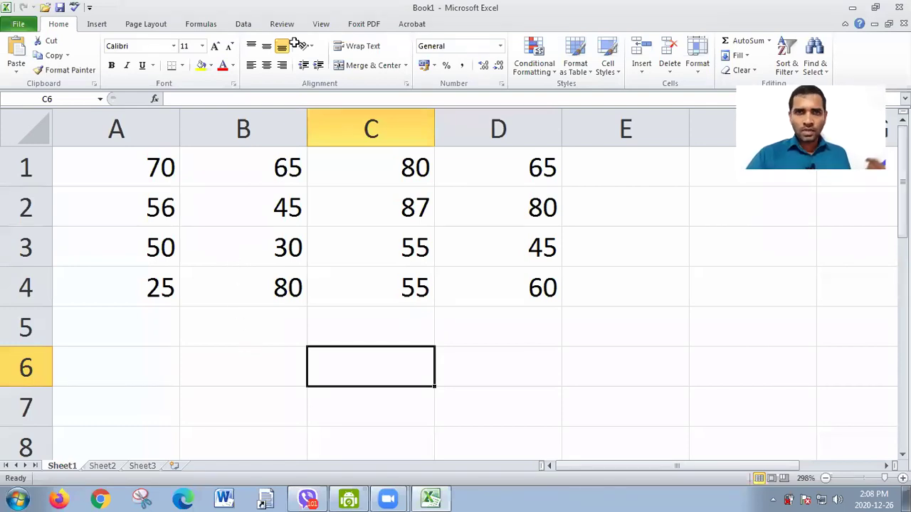
Narrow columns A, B, C and D so they fit closely around their two-digit numbers.
{"action": "left_click", "coordinate": [327, 223]}
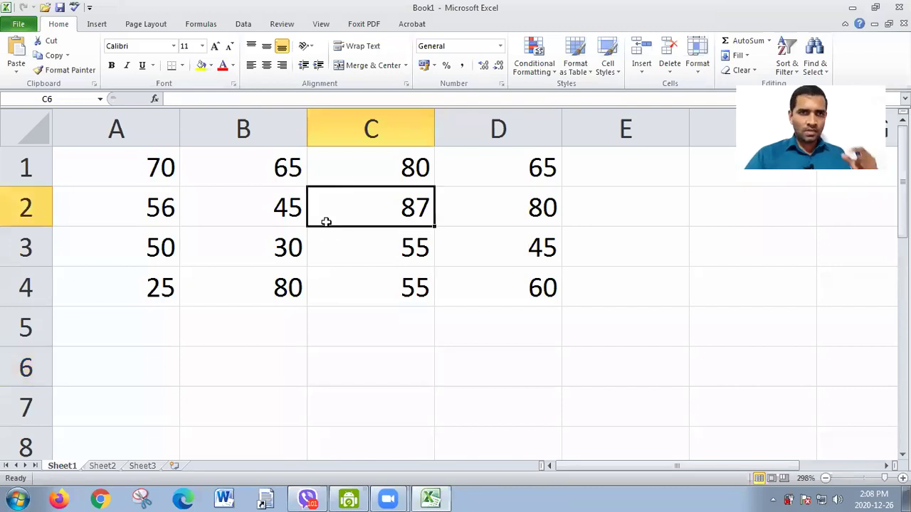
{"action": "left_click_drag", "start_coordinate": [180, 131], "coordinate": [135, 136]}
{"action": "left_click_drag", "start_coordinate": [260, 136], "coordinate": [204, 140]}
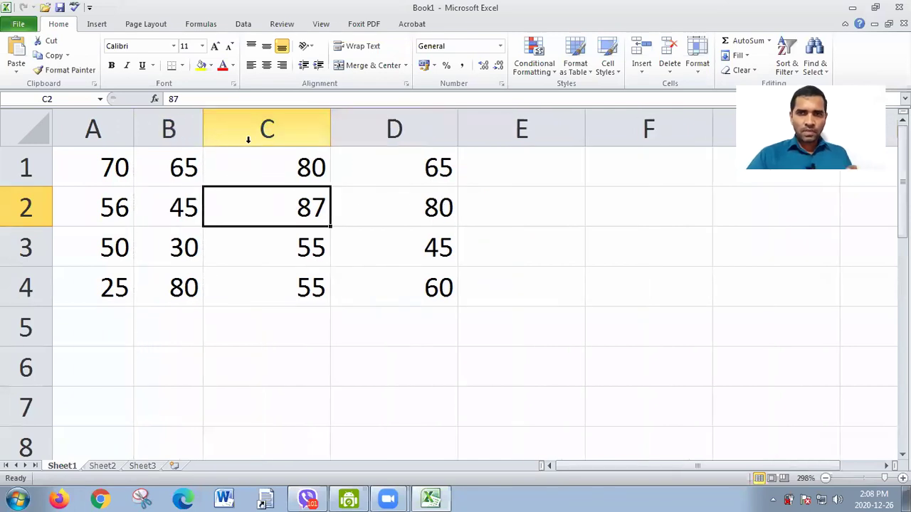
{"action": "left_click_drag", "start_coordinate": [330, 139], "coordinate": [266, 138]}
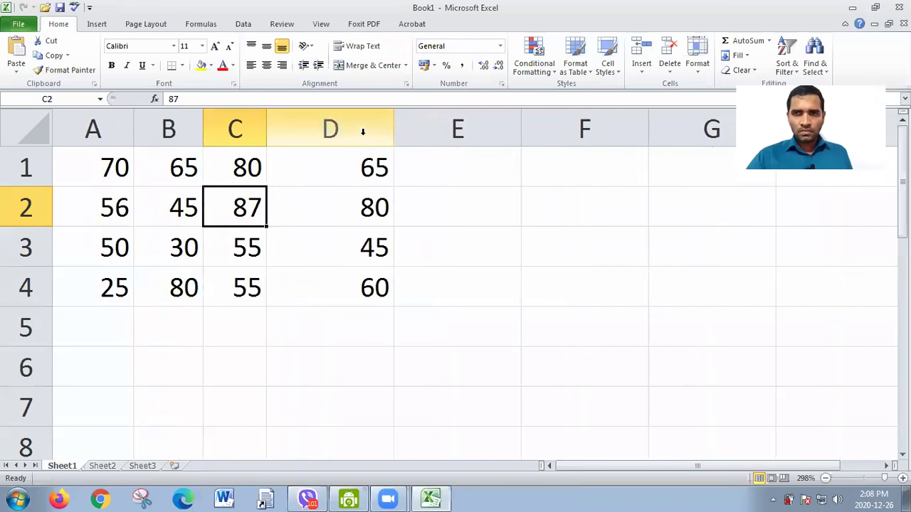
{"action": "left_click_drag", "start_coordinate": [393, 137], "coordinate": [338, 141]}
{"action": "left_click", "coordinate": [399, 224]}
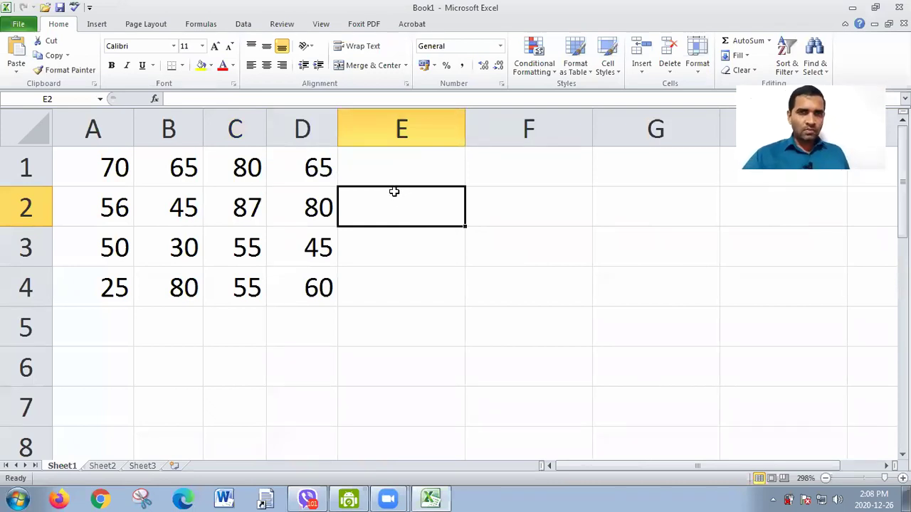
Add up the first row in cell E1 with the formula =A1+B1+C1+D1, and widen column E slightly.
{"action": "left_click_drag", "start_coordinate": [103, 169], "coordinate": [301, 183]}
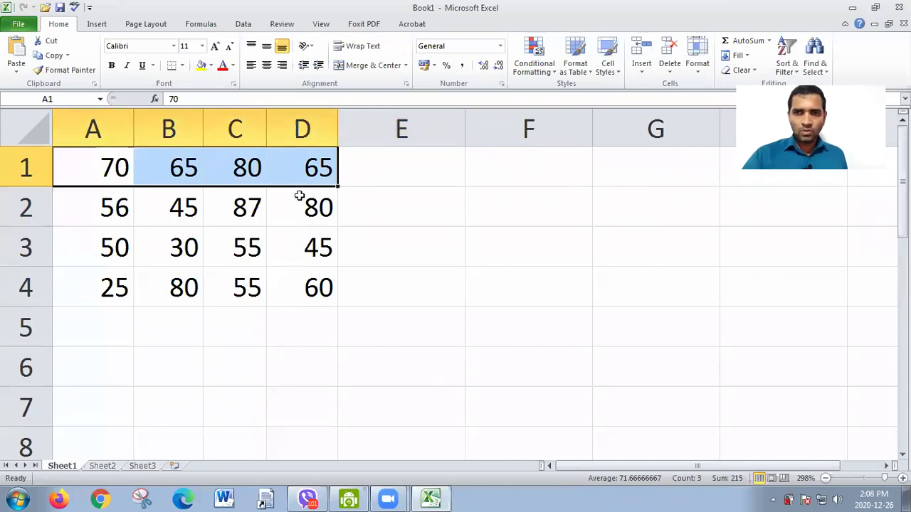
{"action": "left_click", "coordinate": [403, 165]}
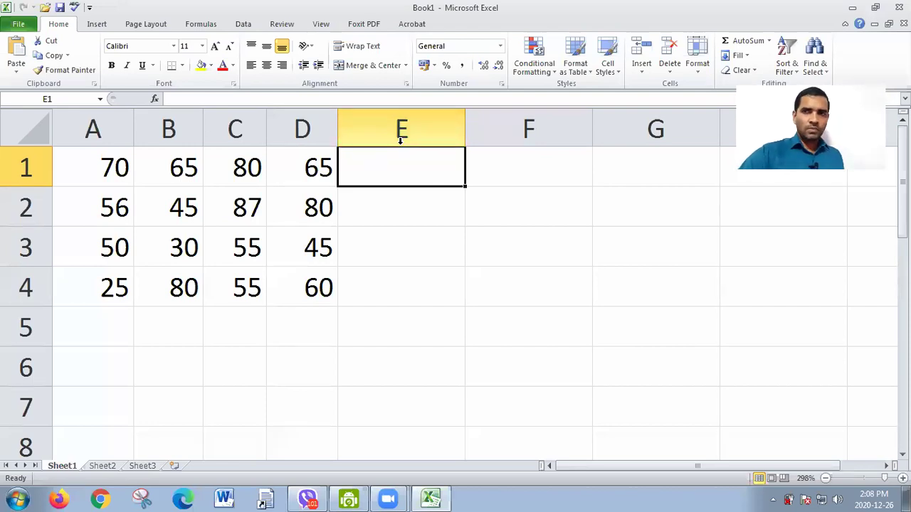
{"action": "type", "text": "="}
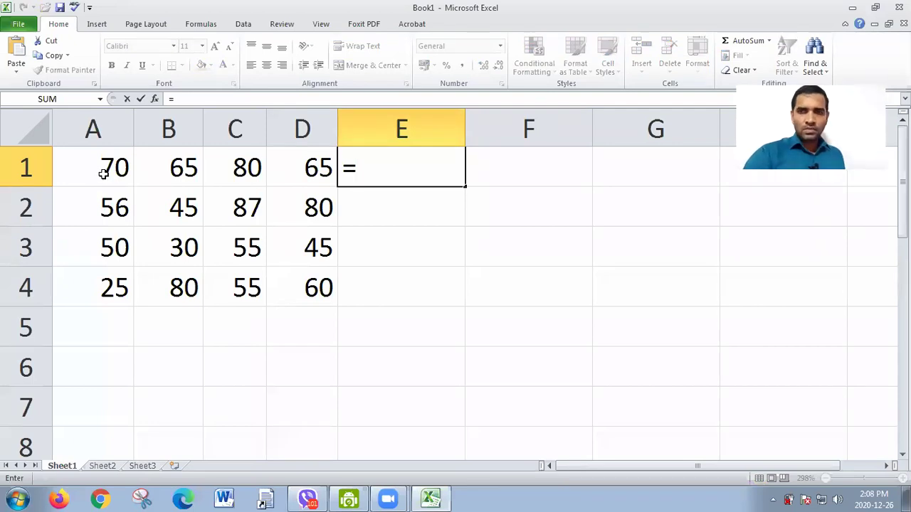
{"action": "type", "text": "a1"}
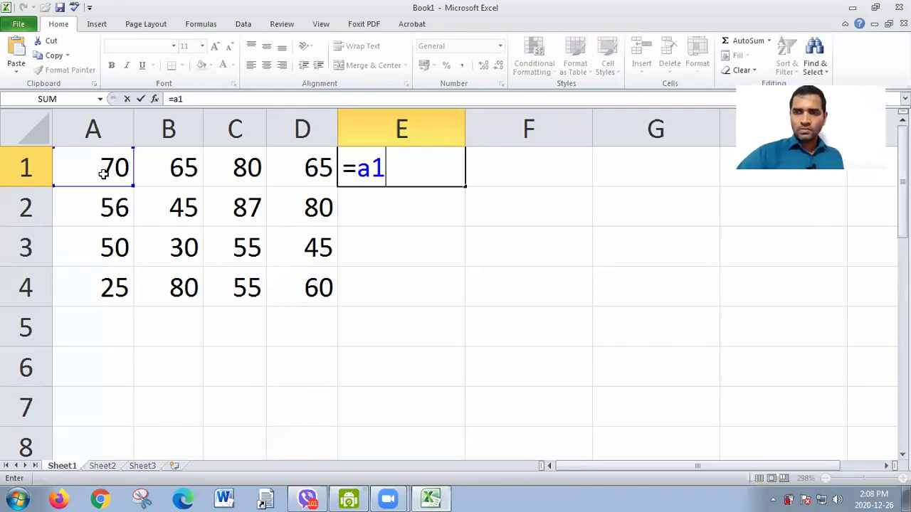
{"action": "type", "text": "+"}
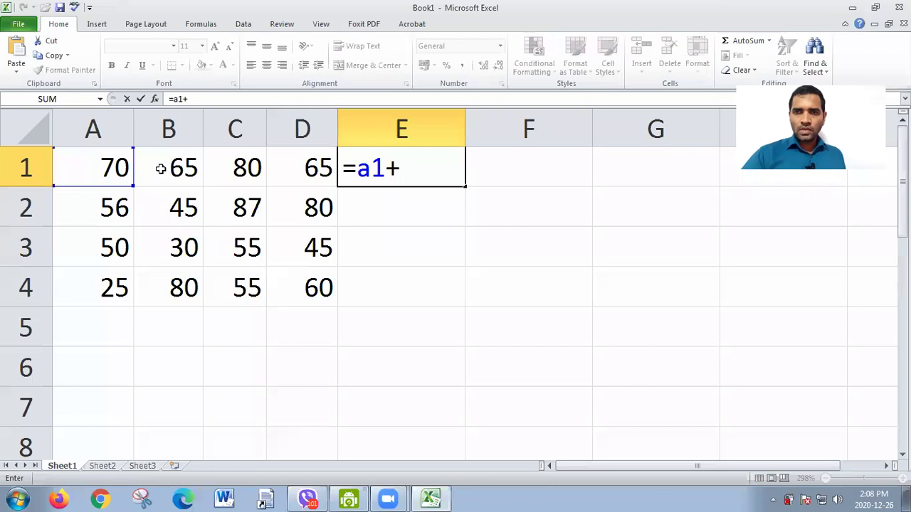
{"action": "type", "text": "b1+"}
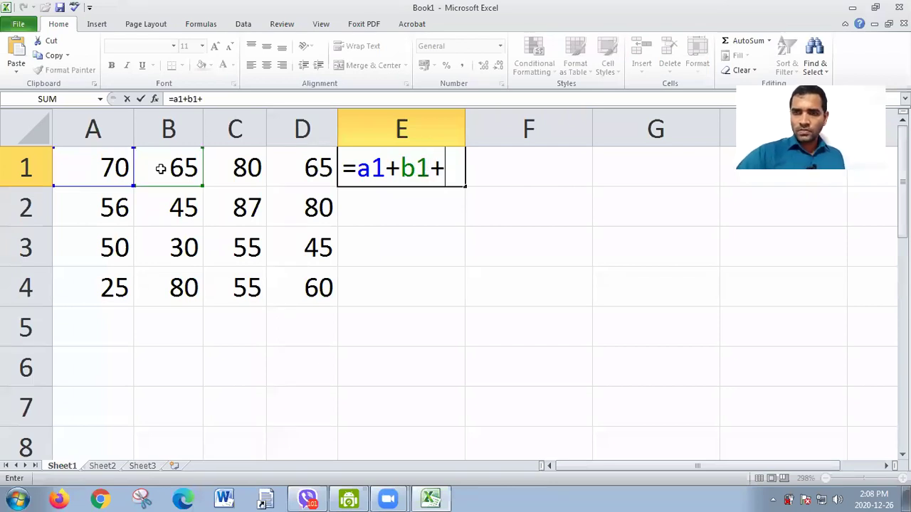
{"action": "left_click", "coordinate": [243, 169]}
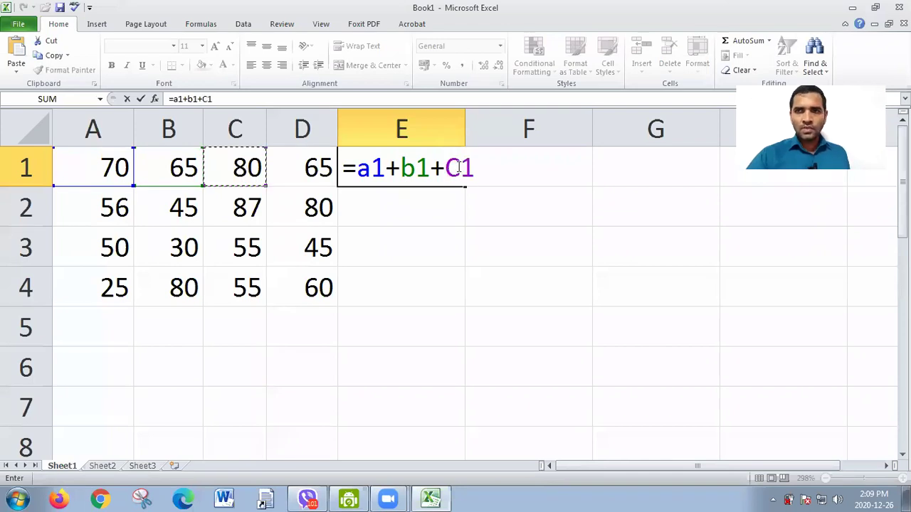
{"action": "type", "text": "+"}
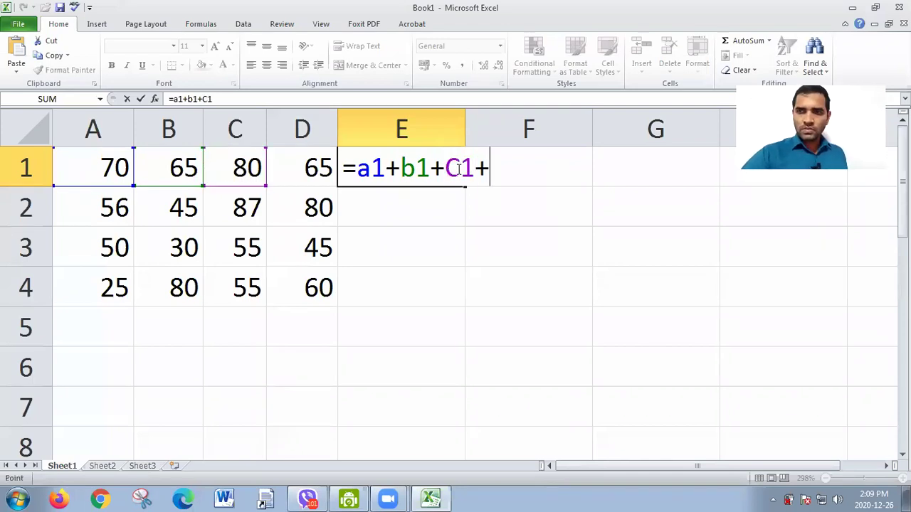
{"action": "left_click", "coordinate": [303, 174]}
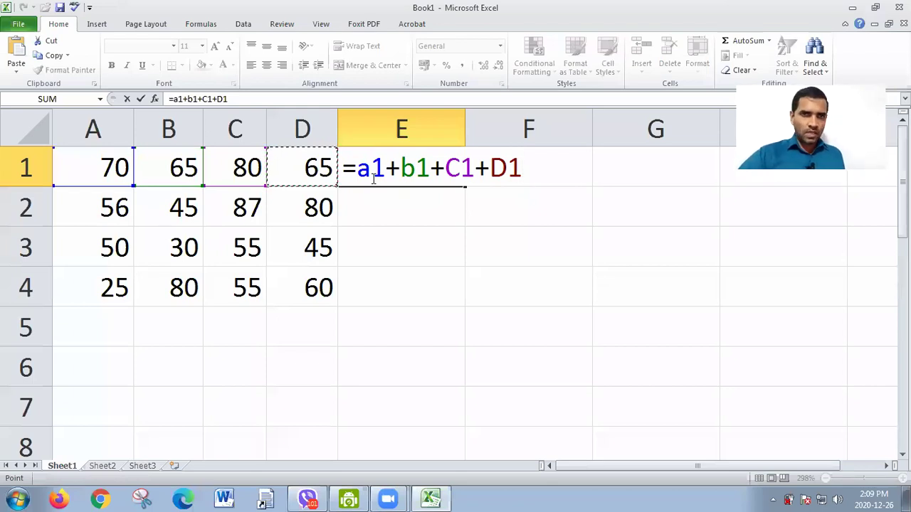
{"action": "key", "text": "Return"}
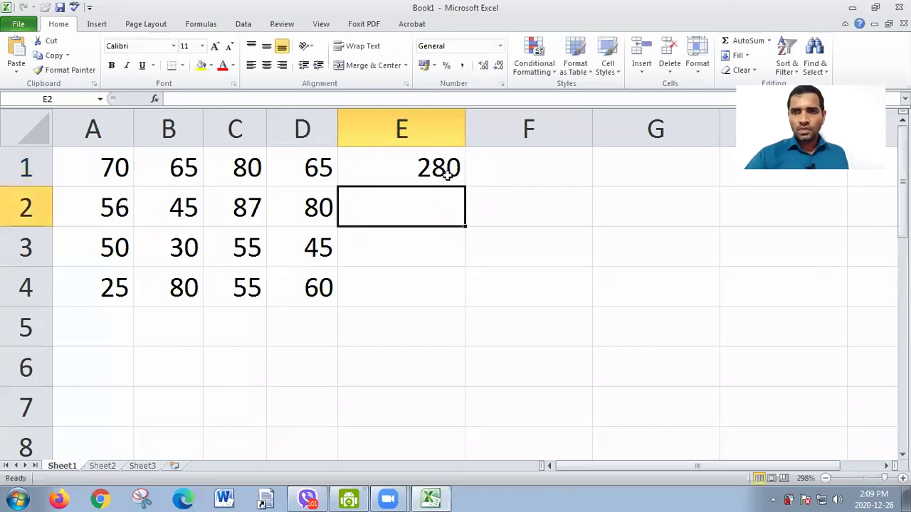
{"action": "left_click_drag", "start_coordinate": [464, 130], "coordinate": [496, 135]}
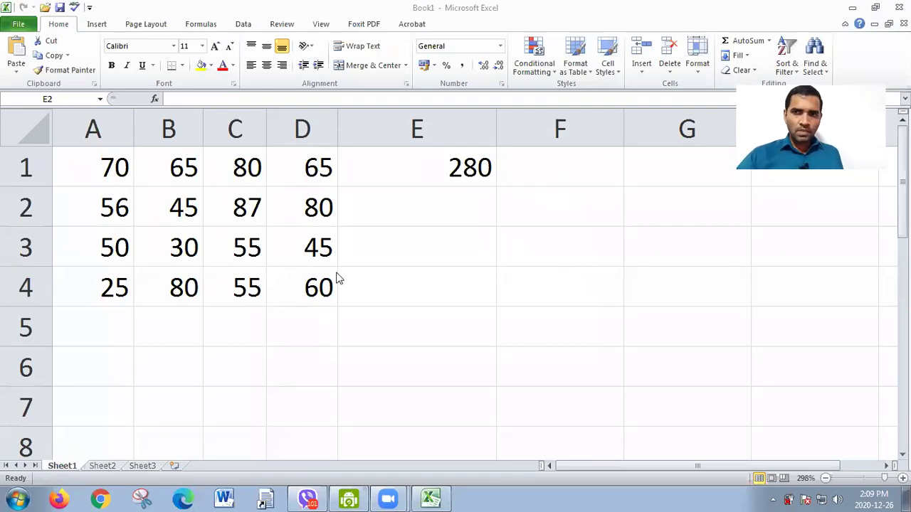
Examine the formula behind the total in cell E1 and the cells it references, leaving it unedited.
{"action": "left_click", "coordinate": [412, 292]}
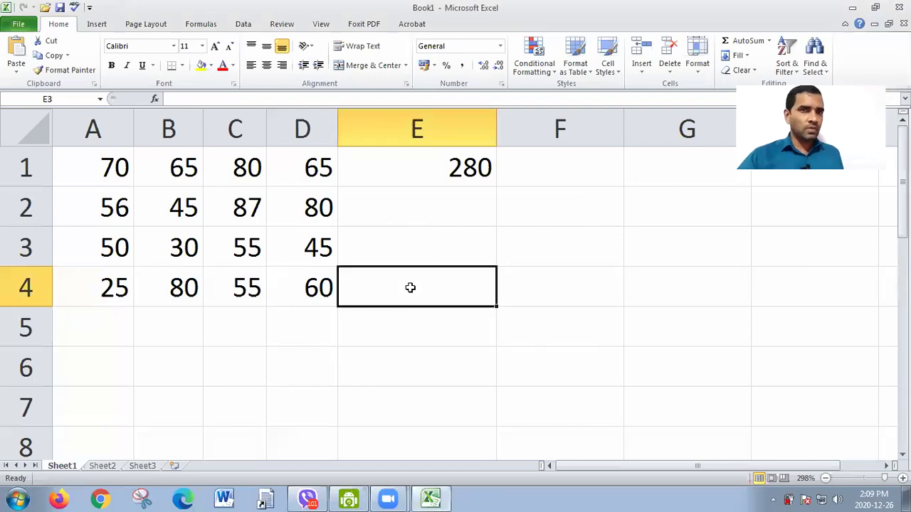
{"action": "left_click", "coordinate": [430, 165]}
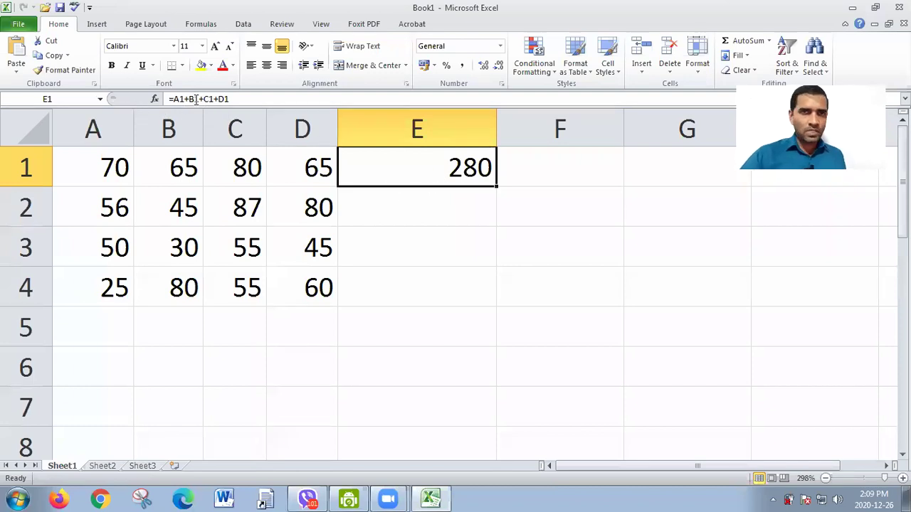
{"action": "double_click", "coordinate": [448, 176]}
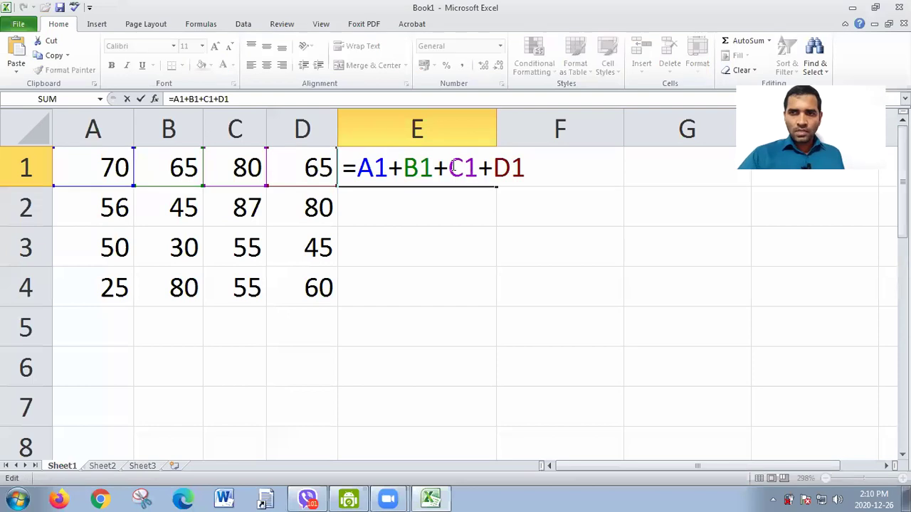
{"action": "key", "text": "Return"}
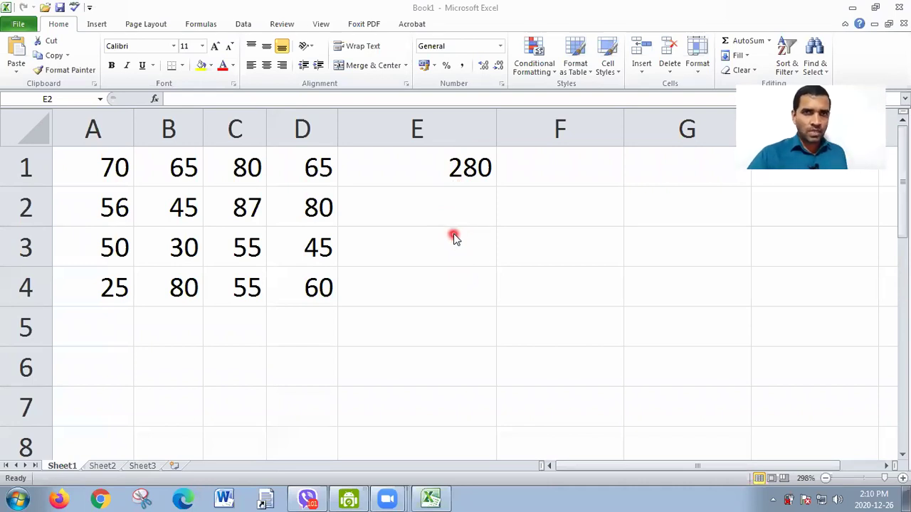
{"action": "left_click", "coordinate": [435, 169]}
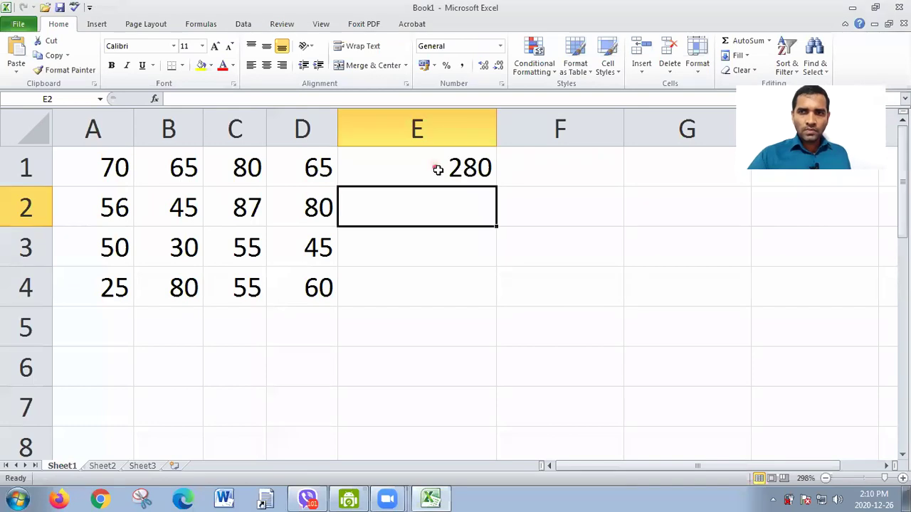
{"action": "left_click", "coordinate": [444, 177]}
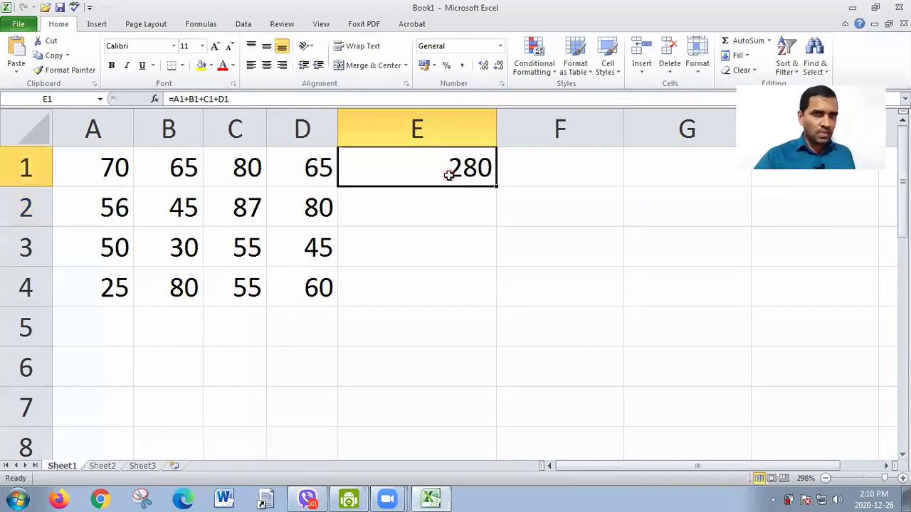
{"action": "left_click", "coordinate": [463, 180]}
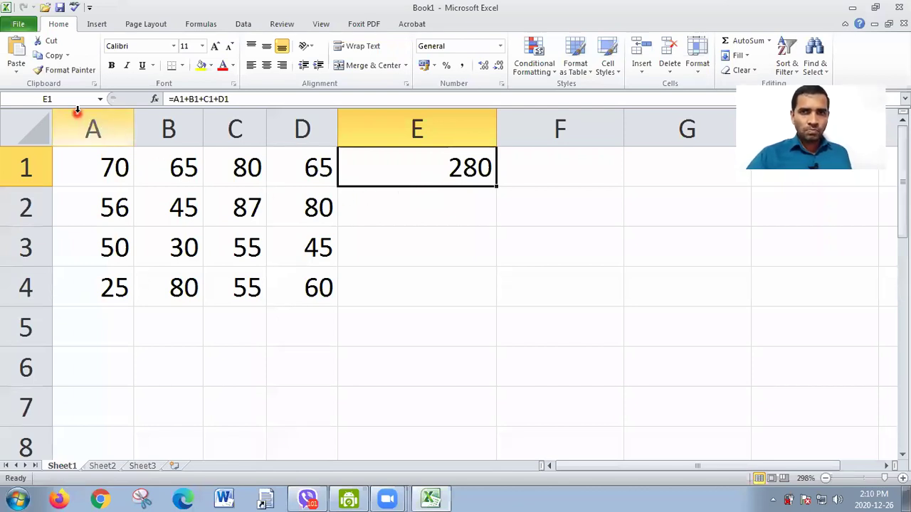
Copy the row total formula from E1 and paste it into cells E2 to E4.
{"action": "left_click", "coordinate": [51, 57]}
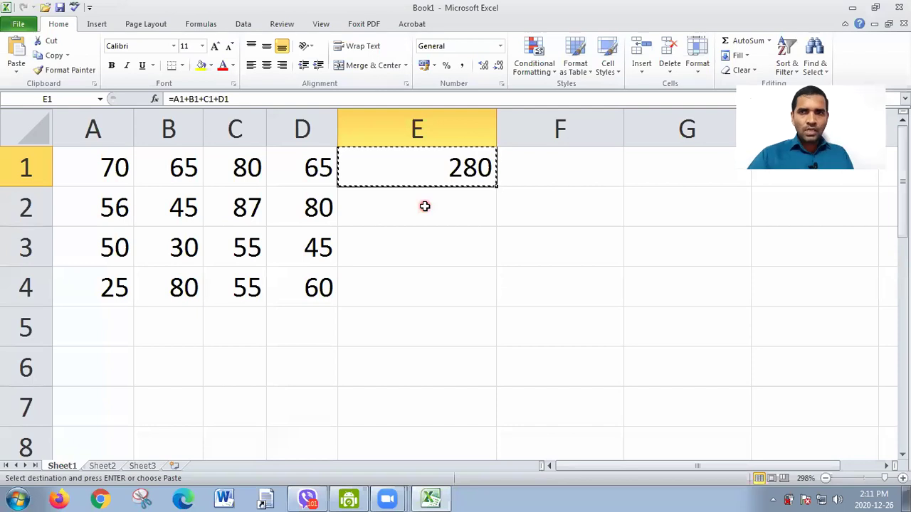
{"action": "left_click_drag", "start_coordinate": [424, 207], "coordinate": [433, 284]}
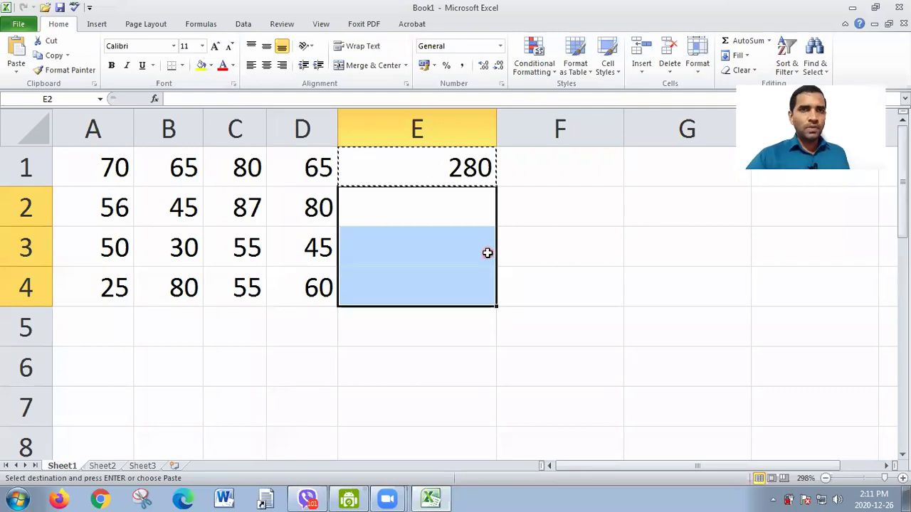
{"action": "left_click", "coordinate": [18, 52]}
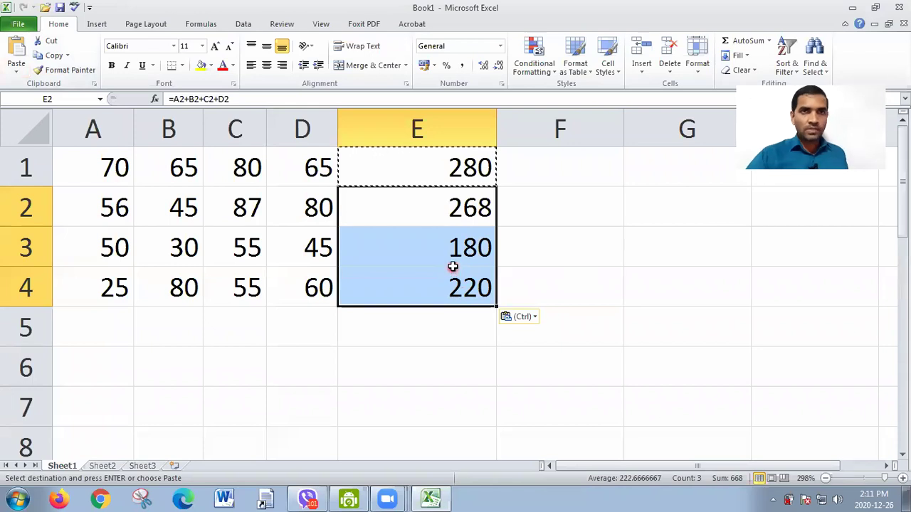
Examine the cell references in the pasted formulas in E2, E3 and E4, and in the original formula in E1.
{"action": "left_click", "coordinate": [467, 211]}
{"action": "double_click", "coordinate": [467, 212]}
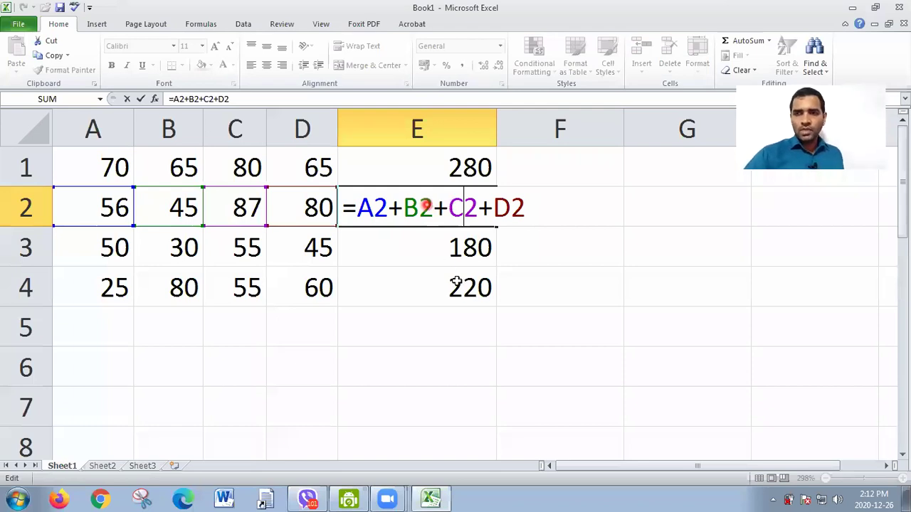
{"action": "left_click", "coordinate": [466, 258]}
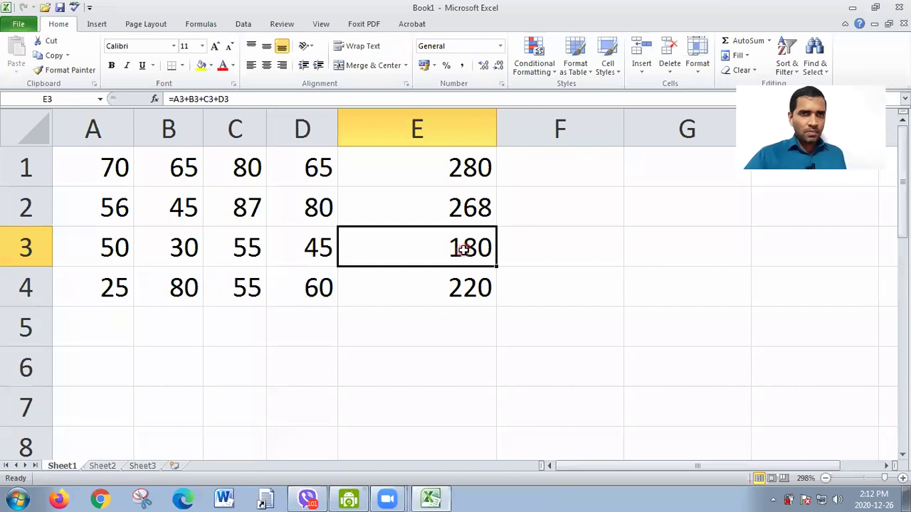
{"action": "double_click", "coordinate": [464, 249]}
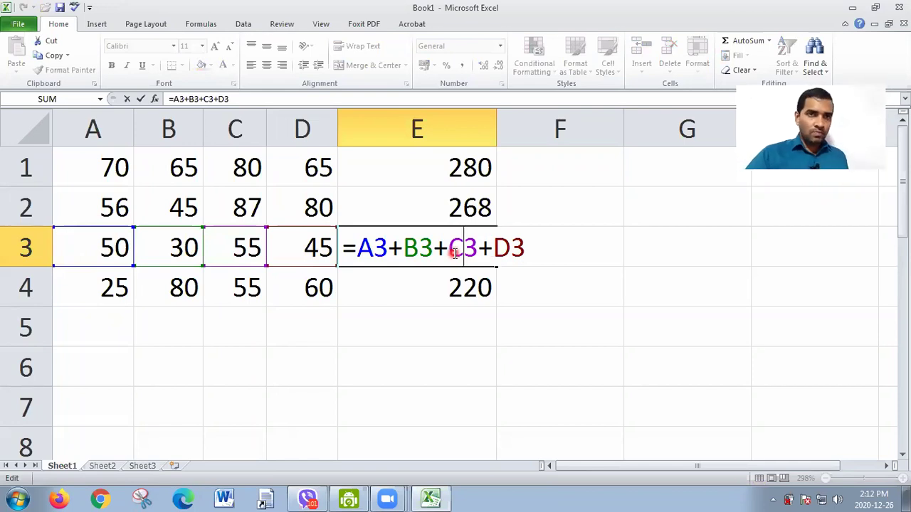
{"action": "key", "text": "Return"}
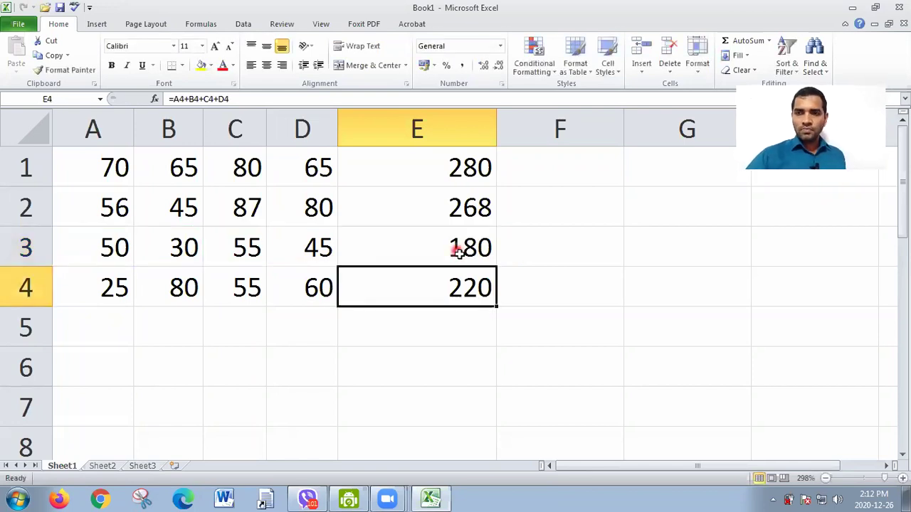
{"action": "double_click", "coordinate": [459, 293]}
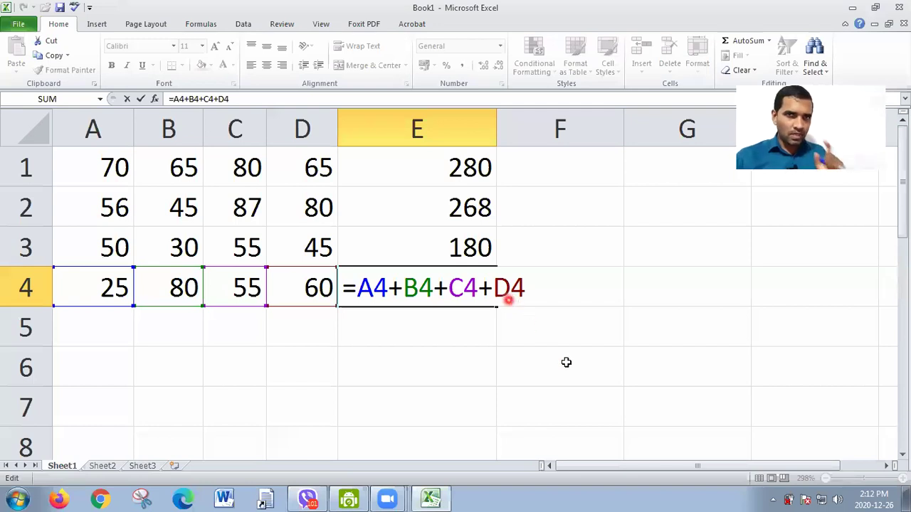
{"action": "key", "text": "Return"}
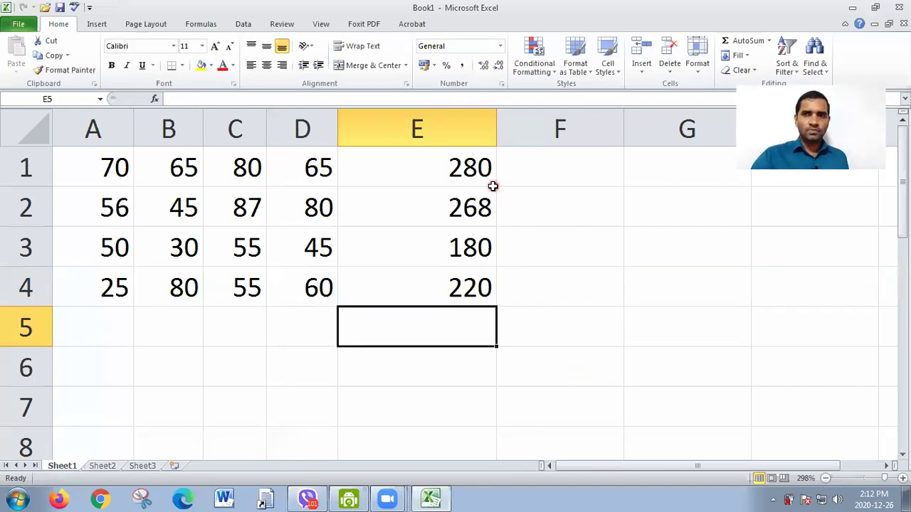
{"action": "double_click", "coordinate": [435, 171]}
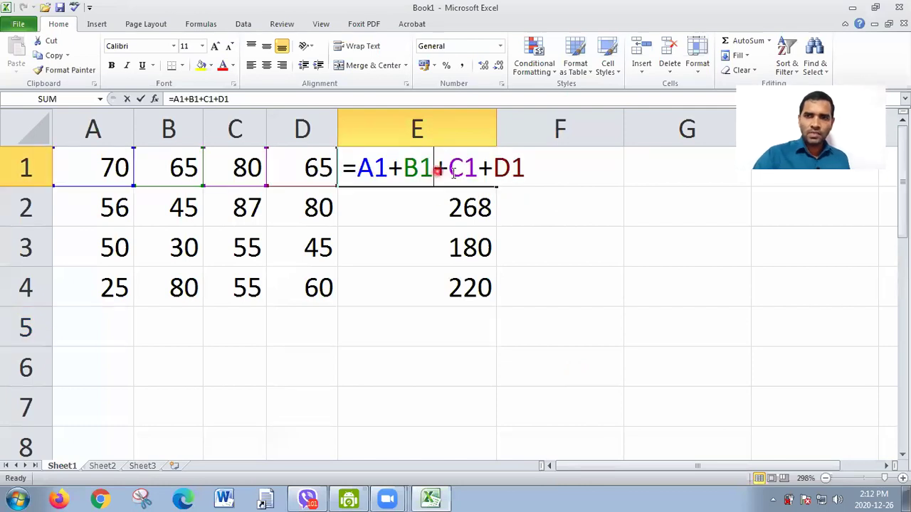
{"action": "left_click", "coordinate": [386, 178]}
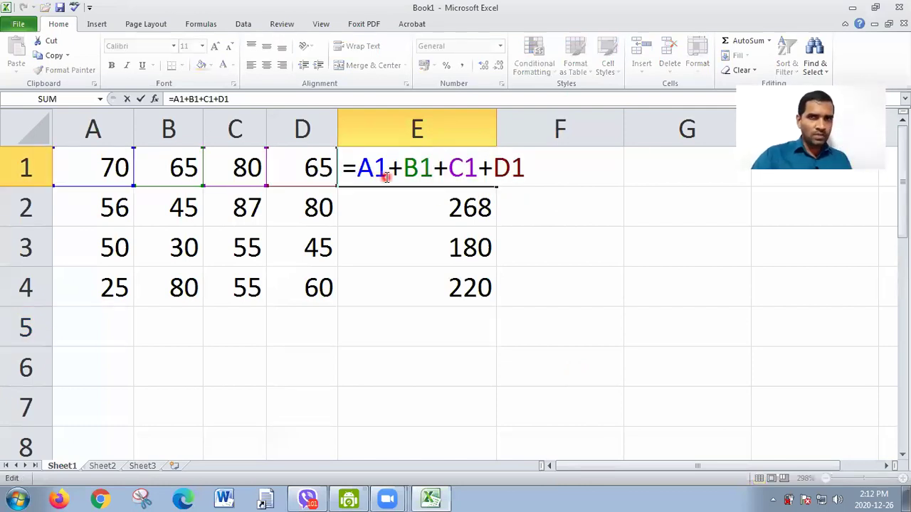
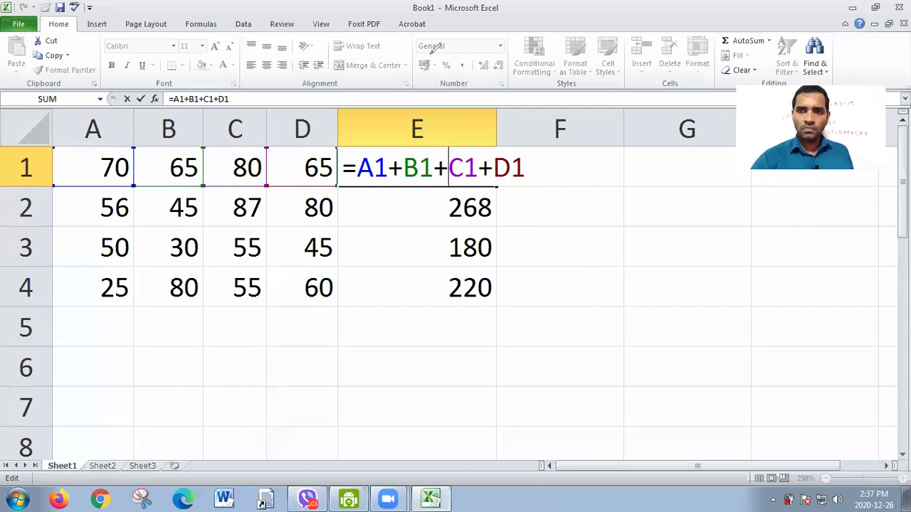
{"action": "left_click", "coordinate": [57, 57]}
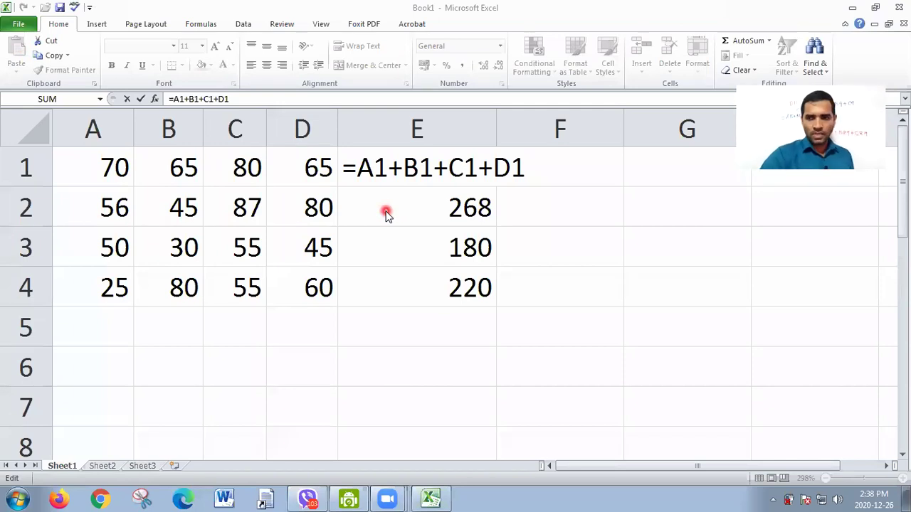
{"action": "key", "text": "Return"}
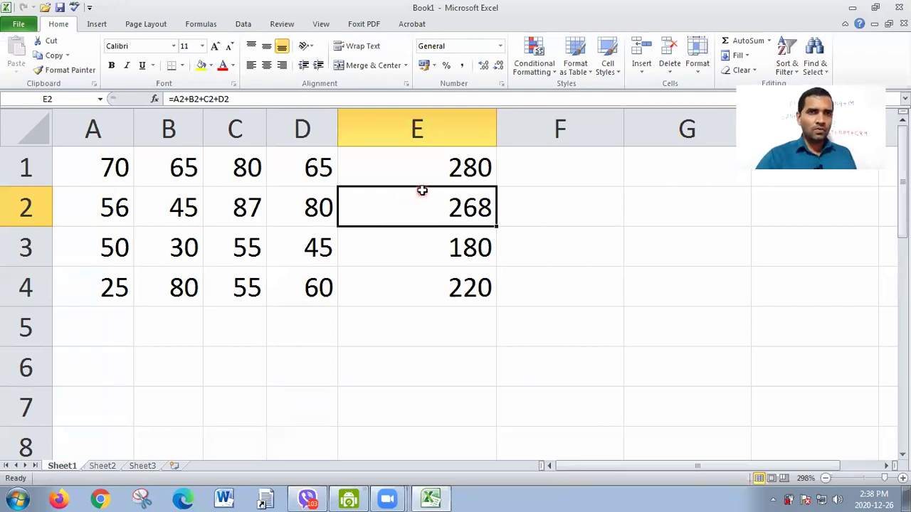
Clear the pasted totals from E2:E4 and check the original addition formula in E1.
{"action": "left_click_drag", "start_coordinate": [437, 203], "coordinate": [442, 269]}
{"action": "key", "text": "Delete"}
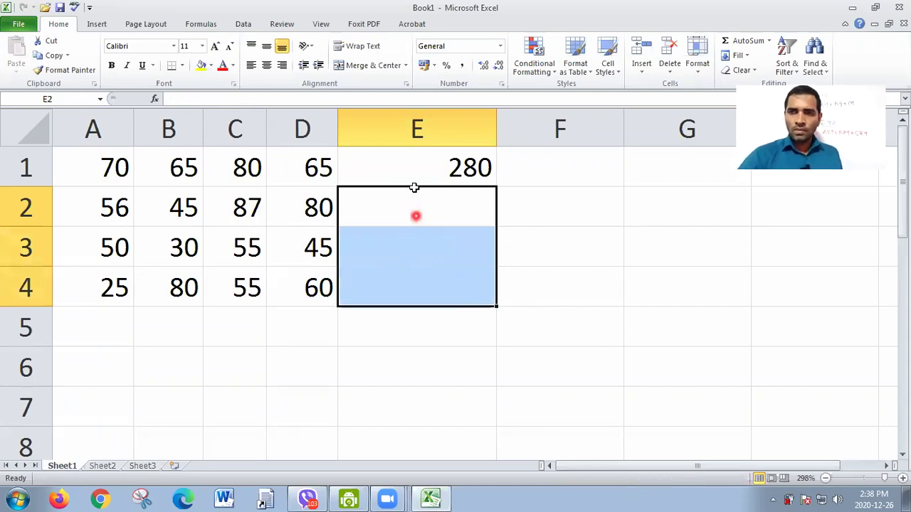
{"action": "left_click", "coordinate": [407, 163]}
{"action": "double_click", "coordinate": [409, 164]}
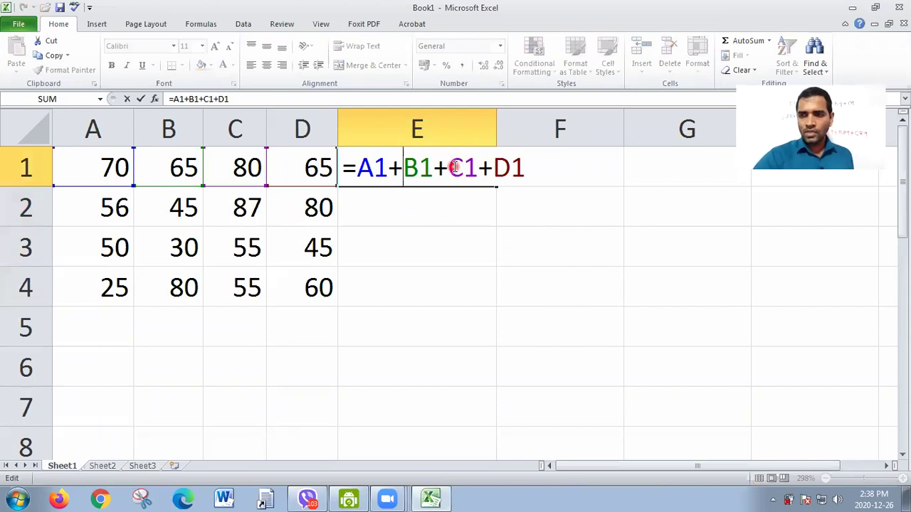
{"action": "key", "text": "Return"}
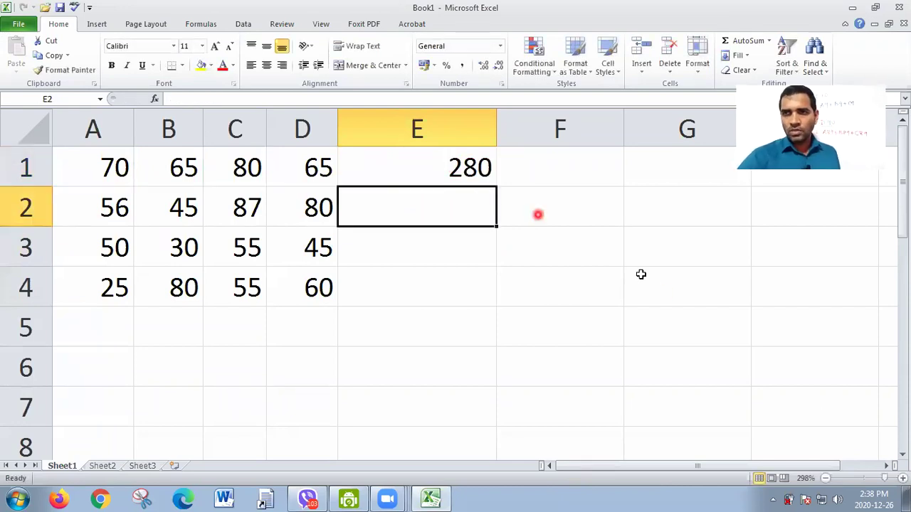
{"action": "left_click_drag", "start_coordinate": [887, 481], "coordinate": [897, 478]}
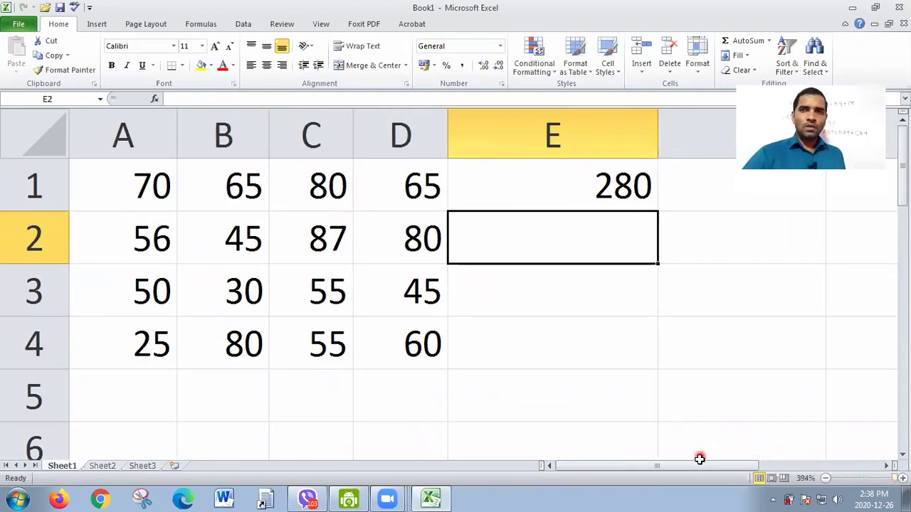
{"action": "left_click", "coordinate": [521, 185]}
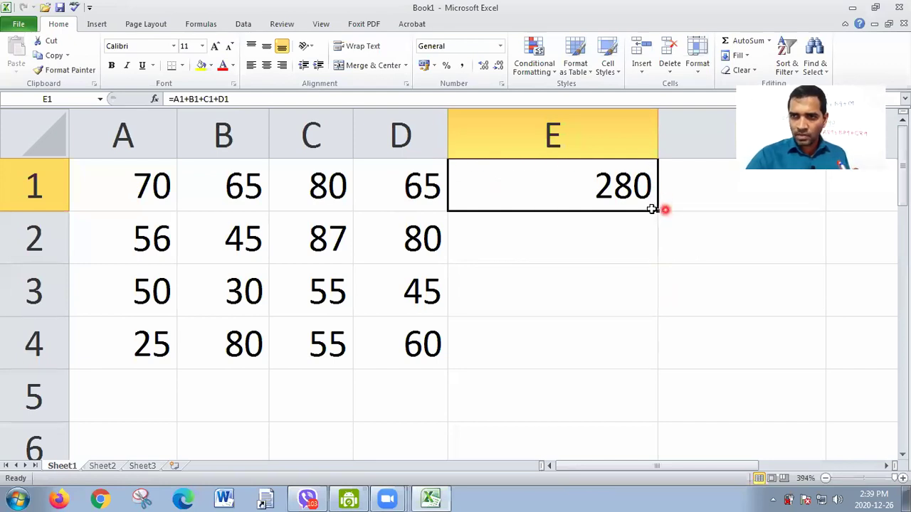
{"action": "left_click", "coordinate": [616, 321]}
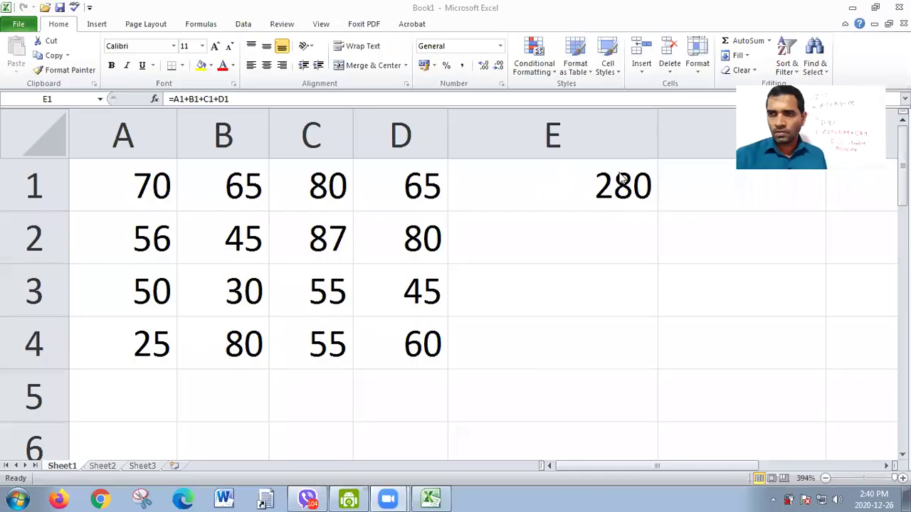
{"action": "left_click", "coordinate": [548, 79]}
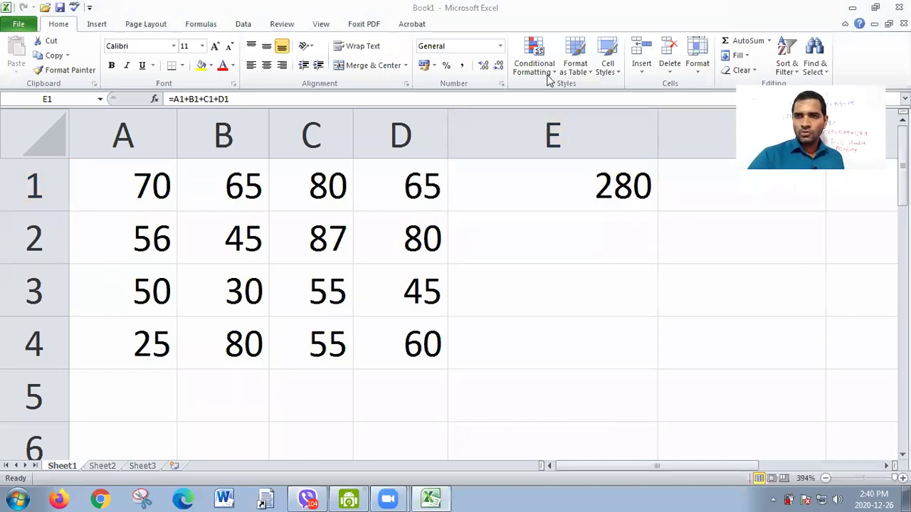
{"action": "left_click", "coordinate": [621, 202]}
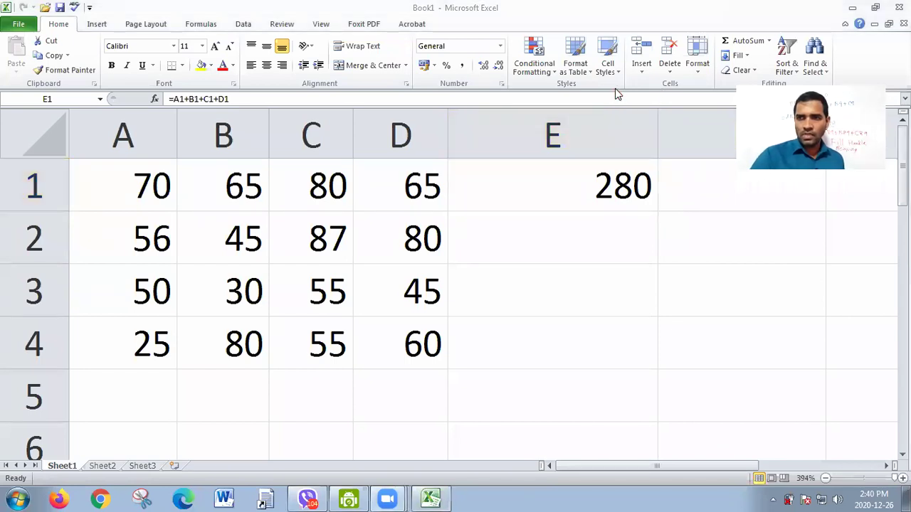
AutoFill the row total formula from E1 down through E4.
{"action": "left_click", "coordinate": [608, 198]}
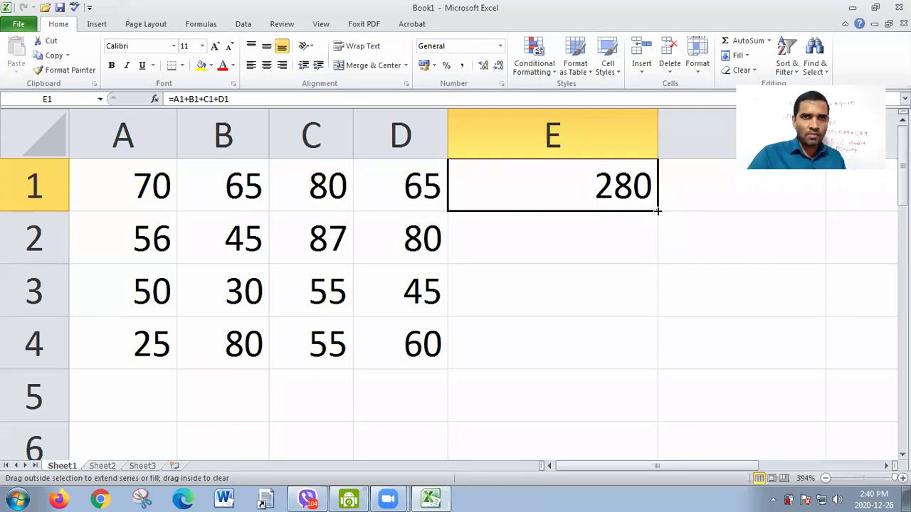
{"action": "left_click_drag", "start_coordinate": [663, 228], "coordinate": [654, 355]}
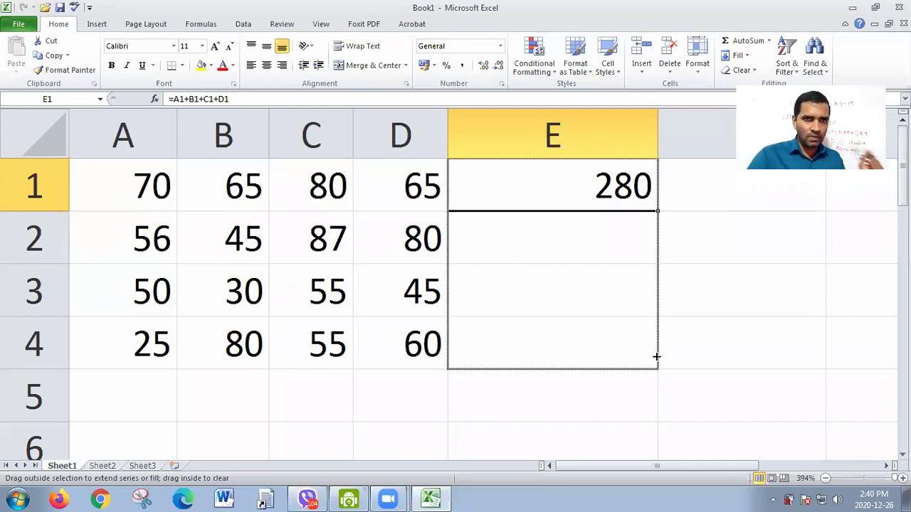
{"action": "left_click_drag", "start_coordinate": [656, 357], "coordinate": [662, 358]}
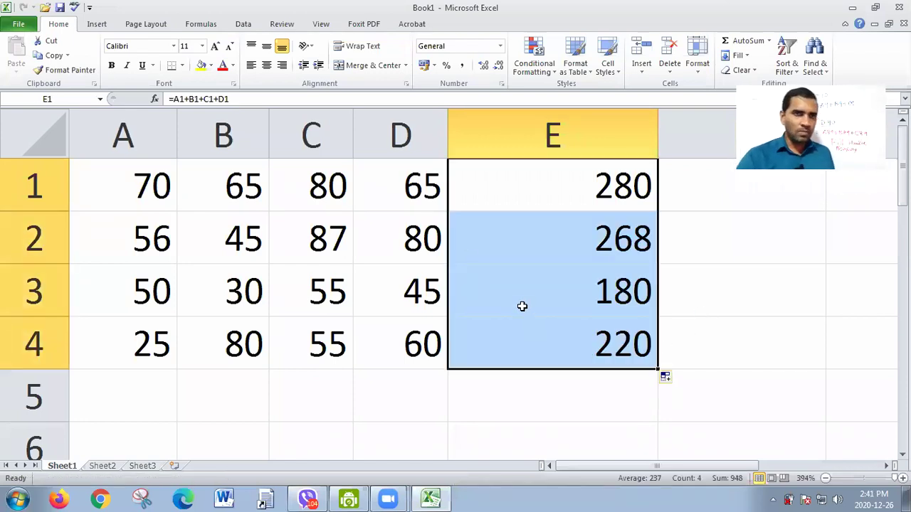
Check which cells the filled formulas in E4 and E2 reference.
{"action": "double_click", "coordinate": [585, 346]}
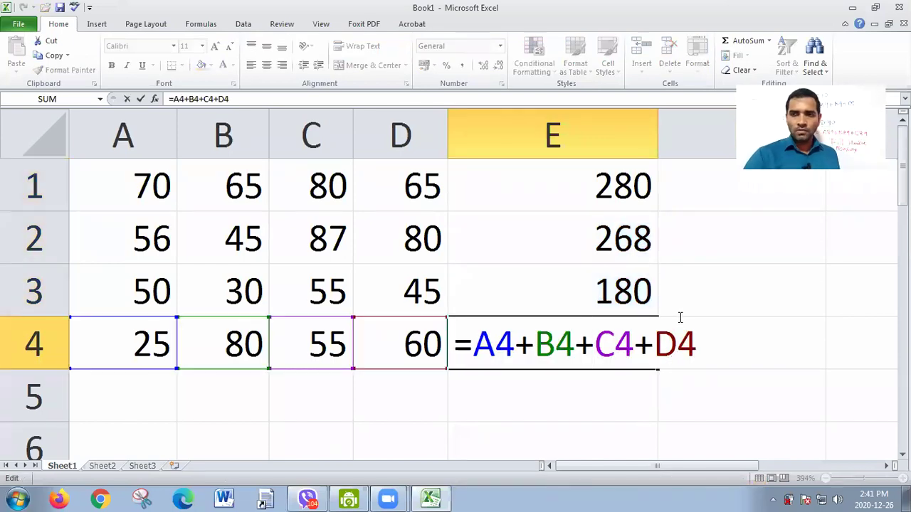
{"action": "key", "text": "Return"}
{"action": "double_click", "coordinate": [617, 246]}
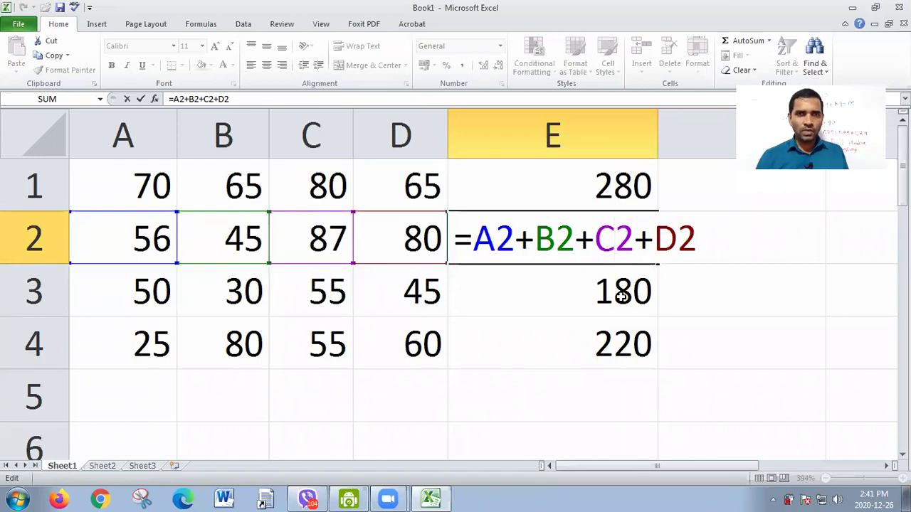
{"action": "key", "text": "Return"}
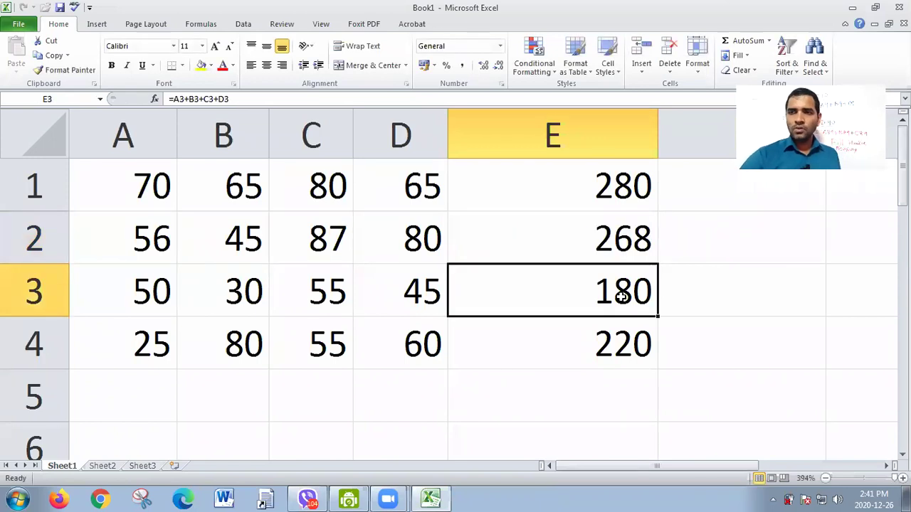
Clear the filled row totals from cells E2 to E4.
{"action": "left_click", "coordinate": [615, 242]}
{"action": "left_click", "coordinate": [624, 344], "text": "shift"}
{"action": "key", "text": "Delete"}
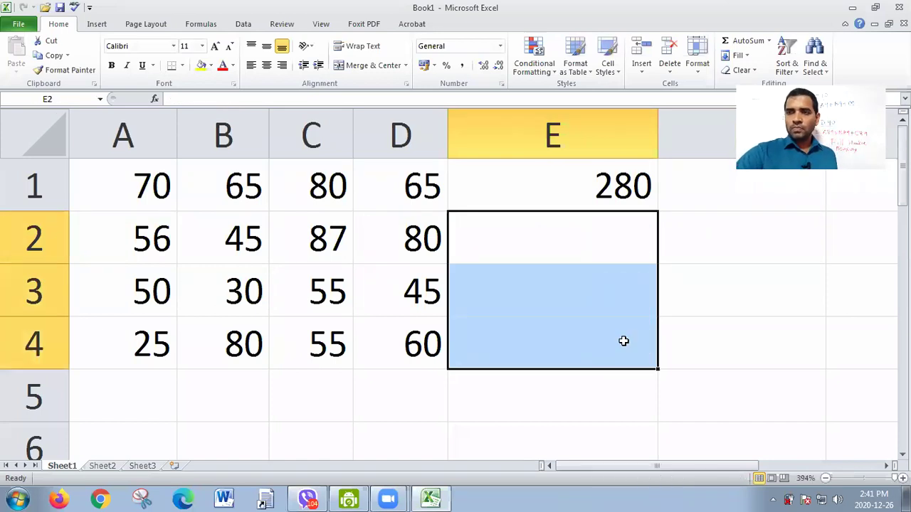
Fill the addition formula in E1 down to rows 2, 3 and 4 again.
{"action": "left_click", "coordinate": [594, 202]}
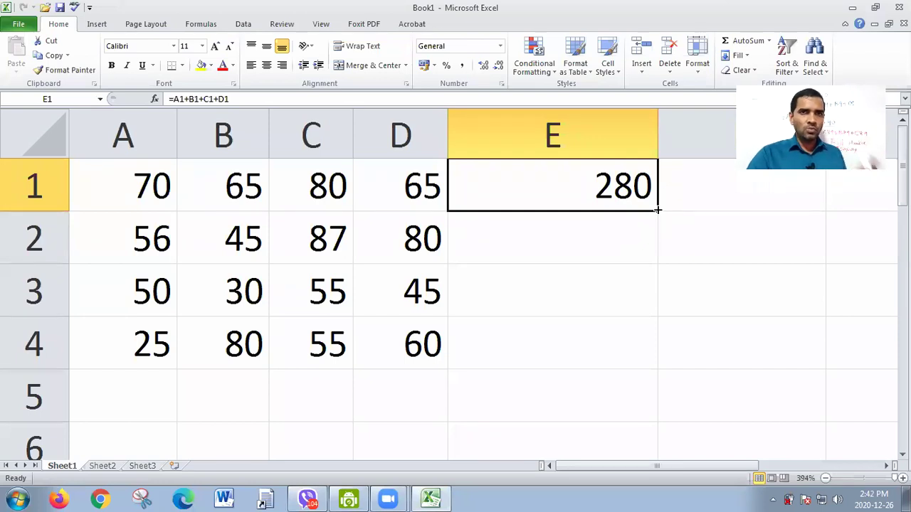
{"action": "left_click_drag", "start_coordinate": [658, 210], "coordinate": [652, 349]}
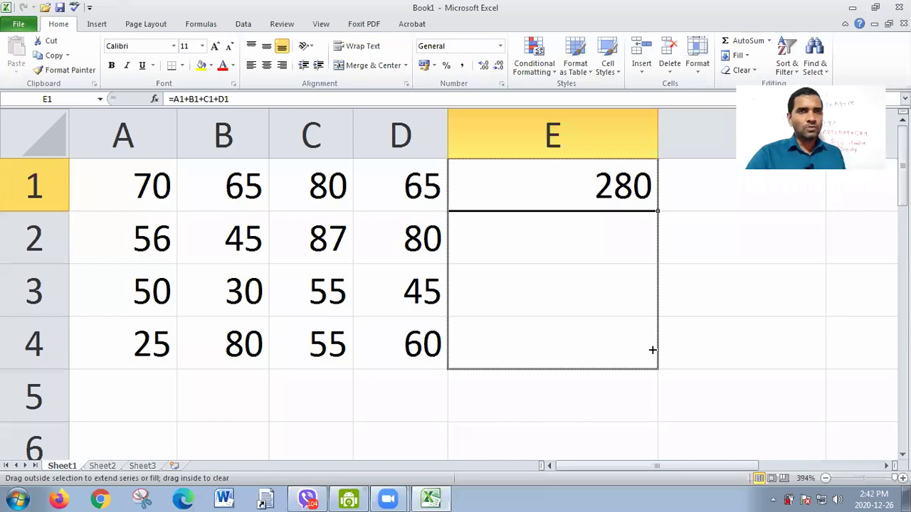
{"action": "left_click_drag", "start_coordinate": [652, 349], "coordinate": [654, 348]}
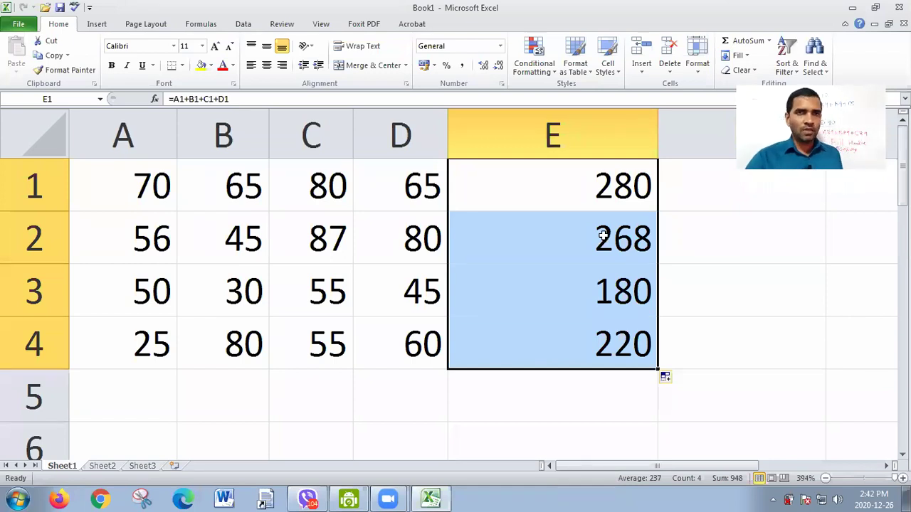
Check the cell references of the filled formula in E2, and clear the totals from E2:E4.
{"action": "double_click", "coordinate": [603, 237]}
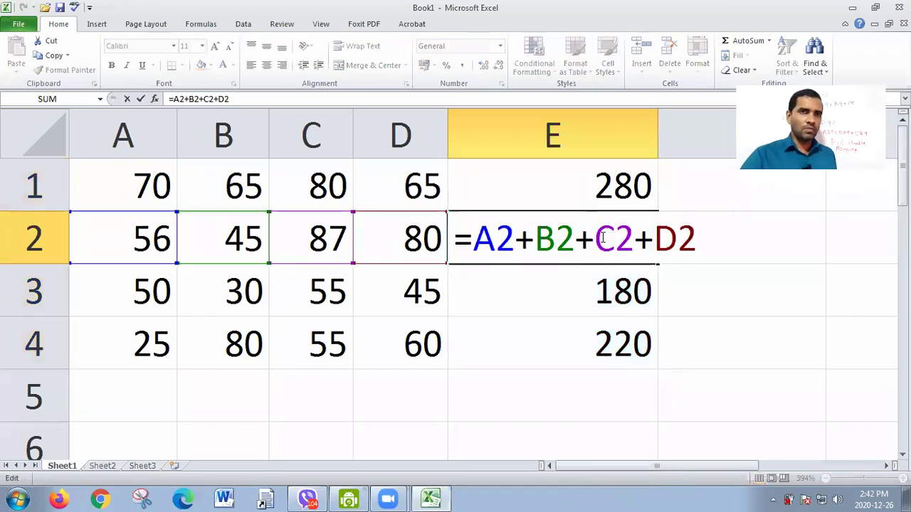
{"action": "key", "text": "Return"}
{"action": "left_click_drag", "start_coordinate": [601, 237], "coordinate": [614, 320]}
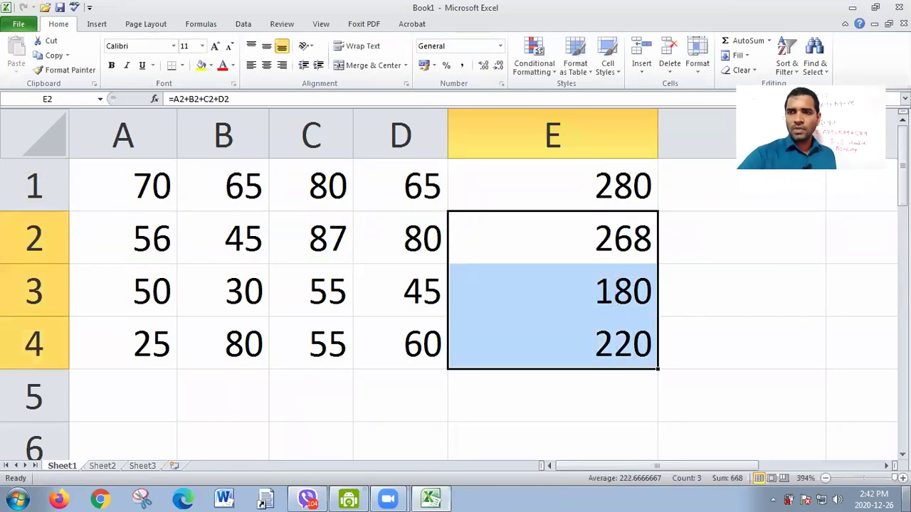
{"action": "key", "text": "Delete"}
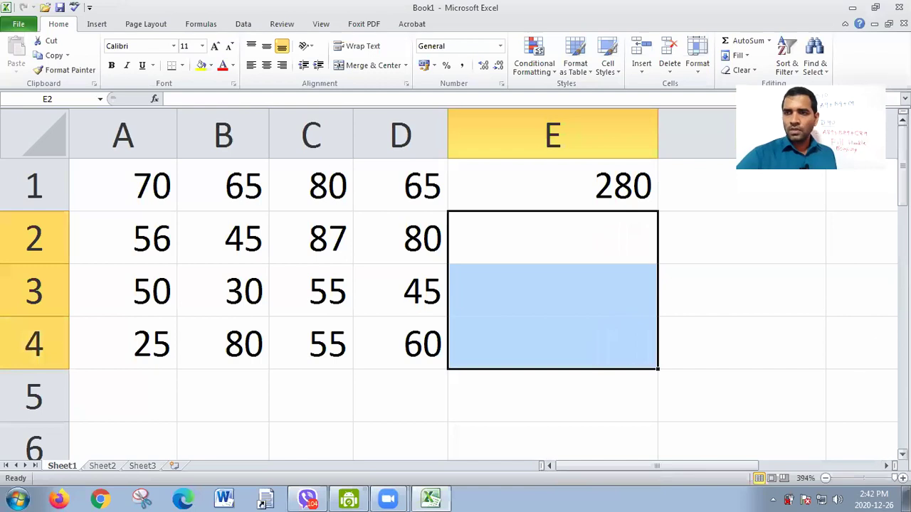
Narrow column E and fill the addition formula in E1 across into F1.
{"action": "left_click_drag", "start_coordinate": [661, 138], "coordinate": [553, 151]}
{"action": "left_click", "coordinate": [536, 178]}
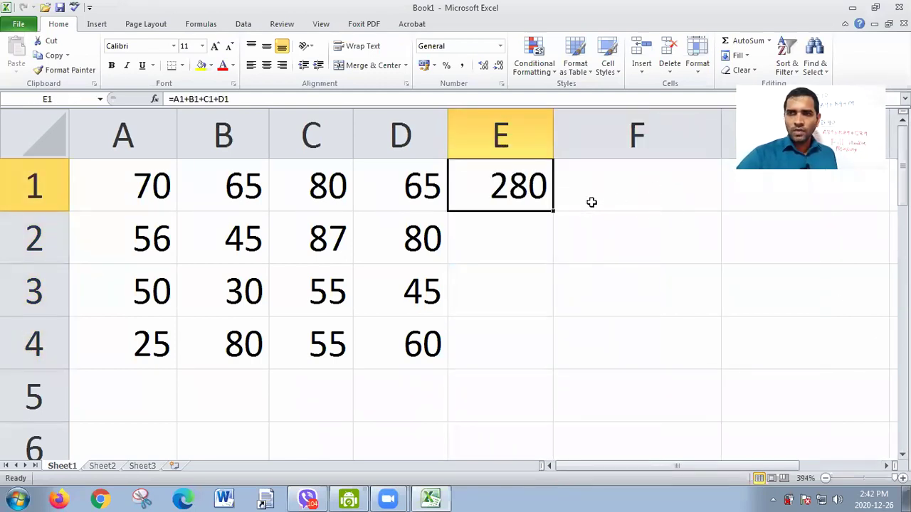
{"action": "left_click_drag", "start_coordinate": [553, 211], "coordinate": [672, 213]}
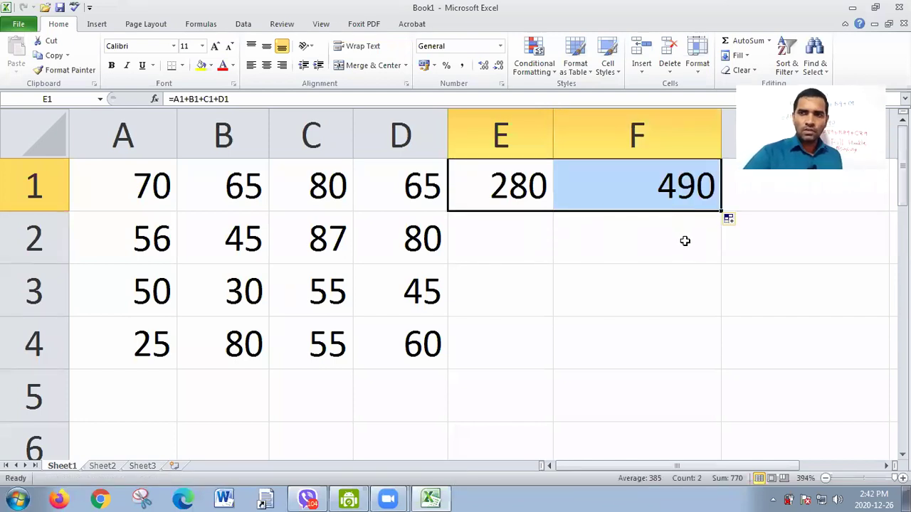
Check which cells the filled formula in F1 references, and clear F1.
{"action": "double_click", "coordinate": [685, 191]}
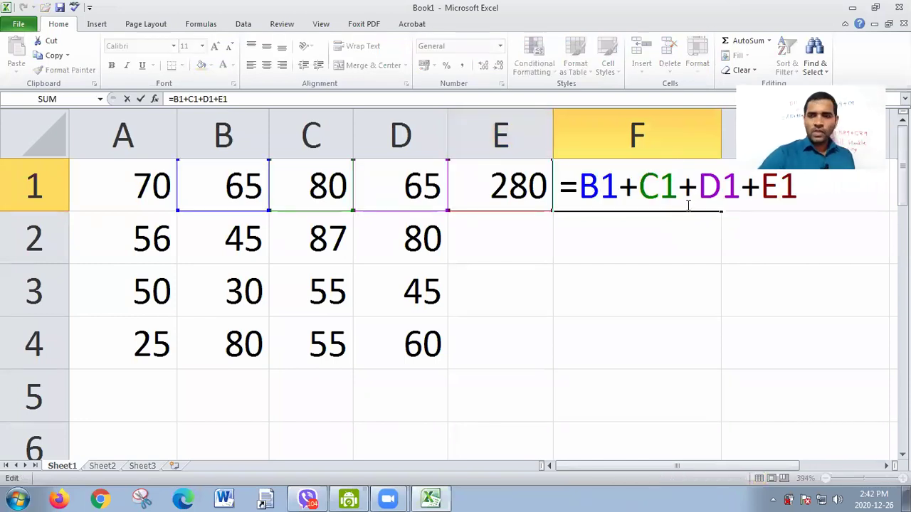
{"action": "key", "text": "Return"}
{"action": "left_click", "coordinate": [647, 165]}
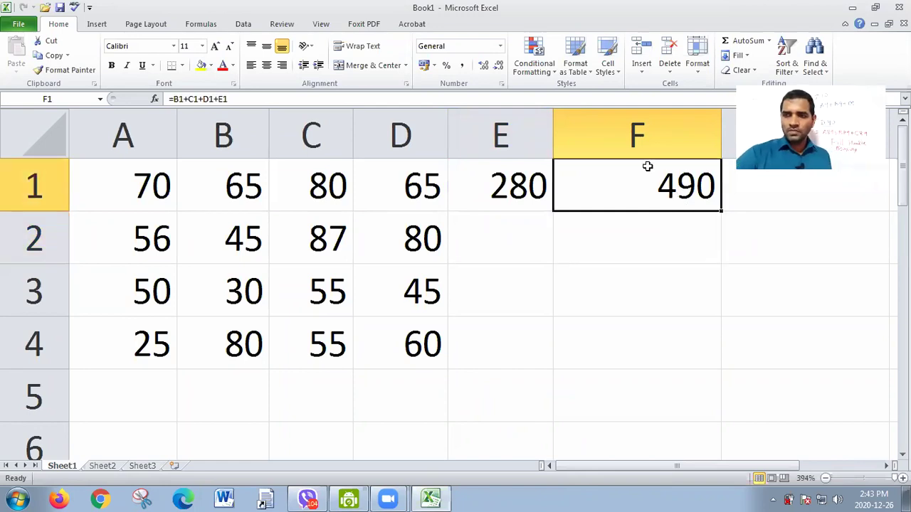
{"action": "key", "text": "Delete"}
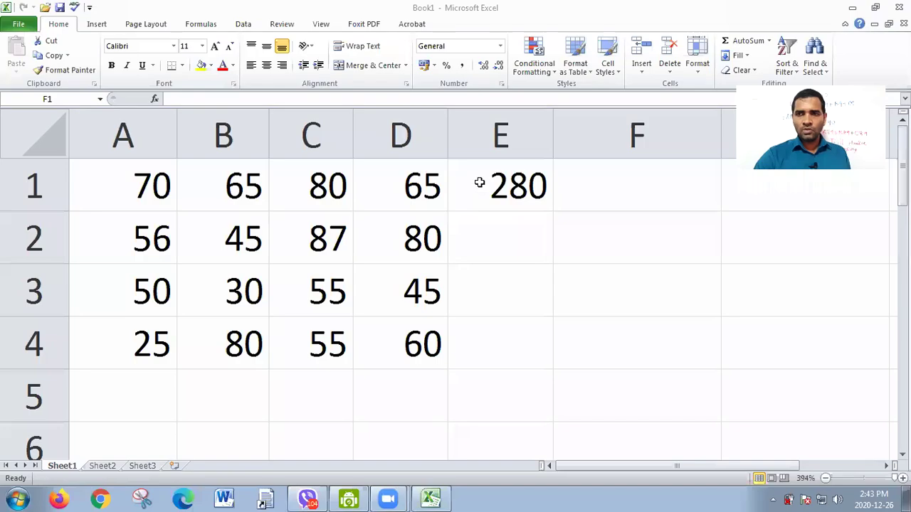
Compare the range A1:D1 with the cell references in the addition formula in E1.
{"action": "left_click", "coordinate": [479, 181]}
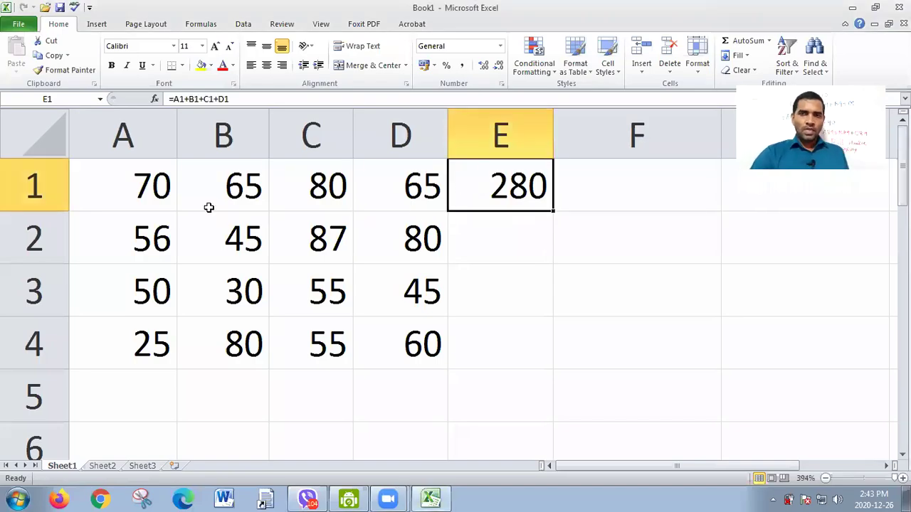
{"action": "left_click", "coordinate": [150, 188]}
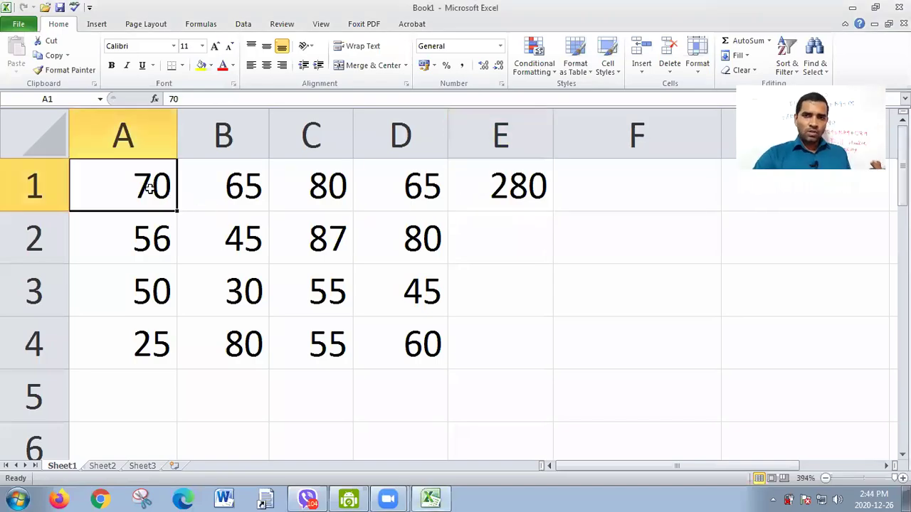
{"action": "left_click", "coordinate": [379, 195], "text": "shift"}
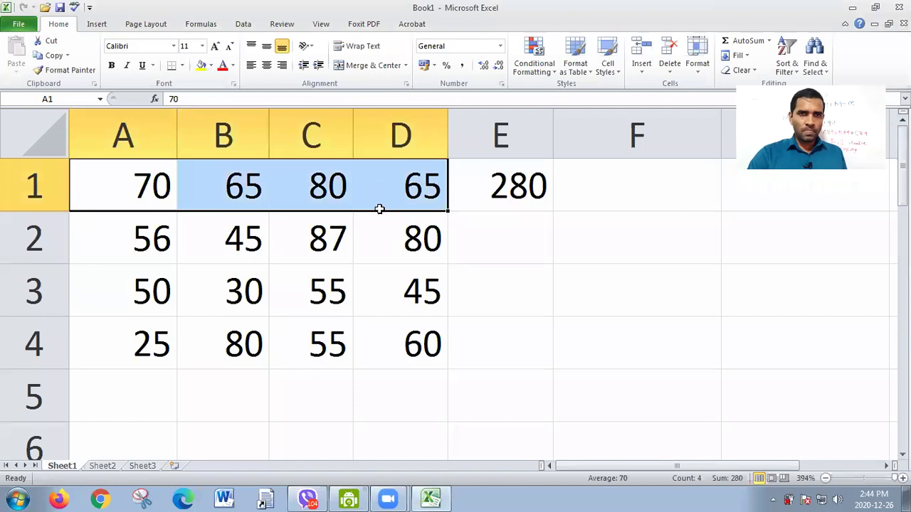
{"action": "double_click", "coordinate": [483, 182]}
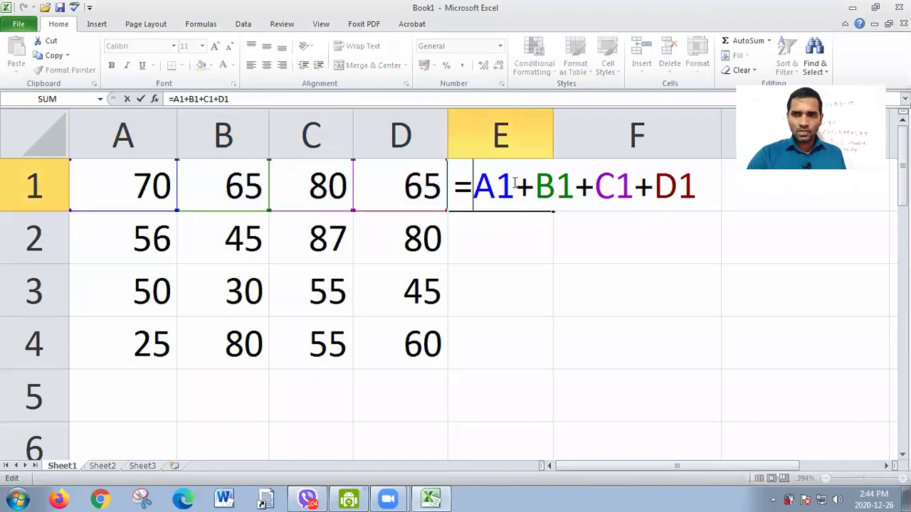
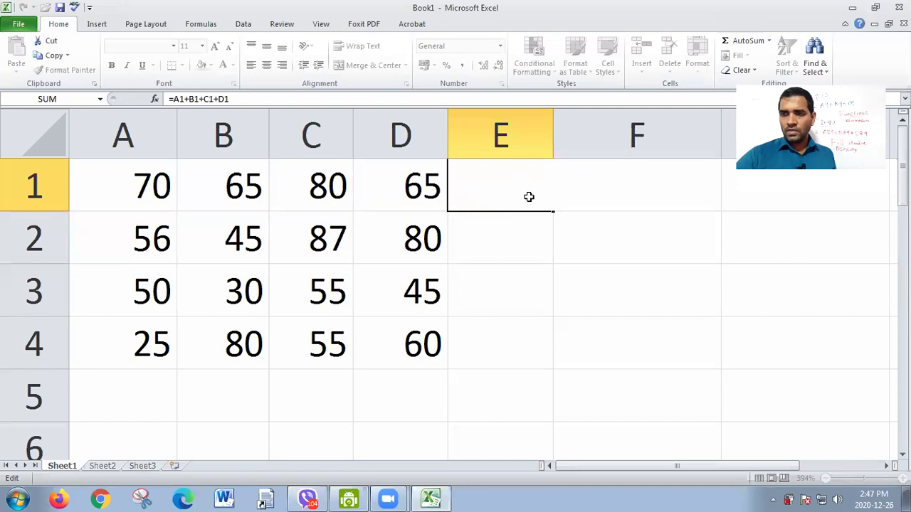
Clear the addition formula from E1 and widen column E.
{"action": "left_click", "coordinate": [528, 197]}
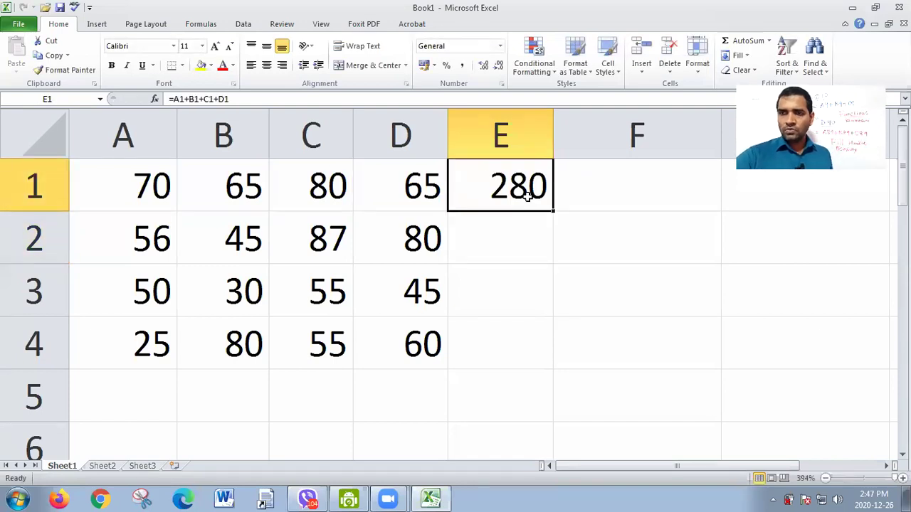
{"action": "key", "text": "Delete"}
{"action": "left_click_drag", "start_coordinate": [553, 141], "coordinate": [643, 142]}
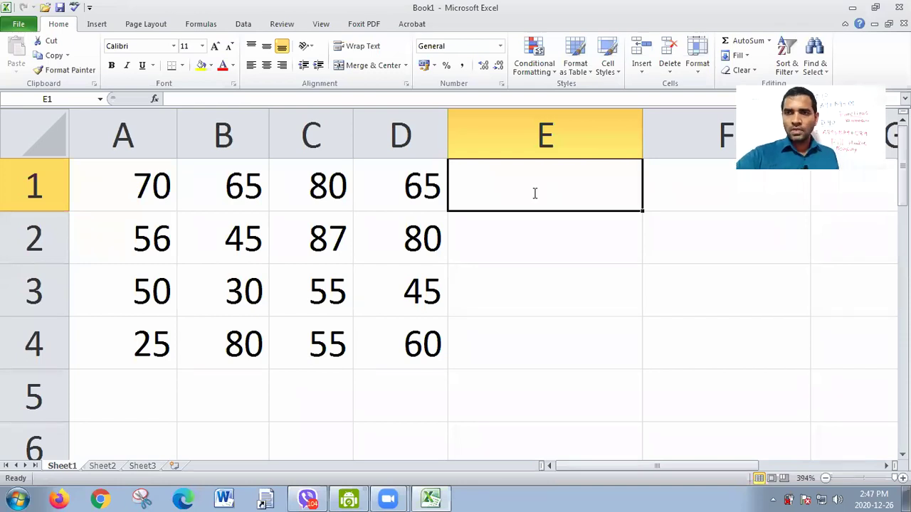
Total the first row in E1 with the formula =SUM(A1,B1,C1,D1).
{"action": "type", "text": "=s"}
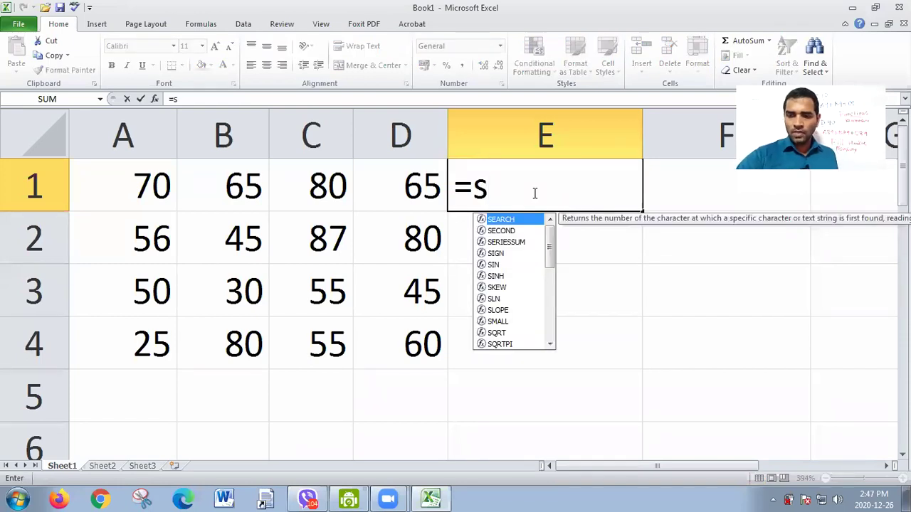
{"action": "type", "text": "um"}
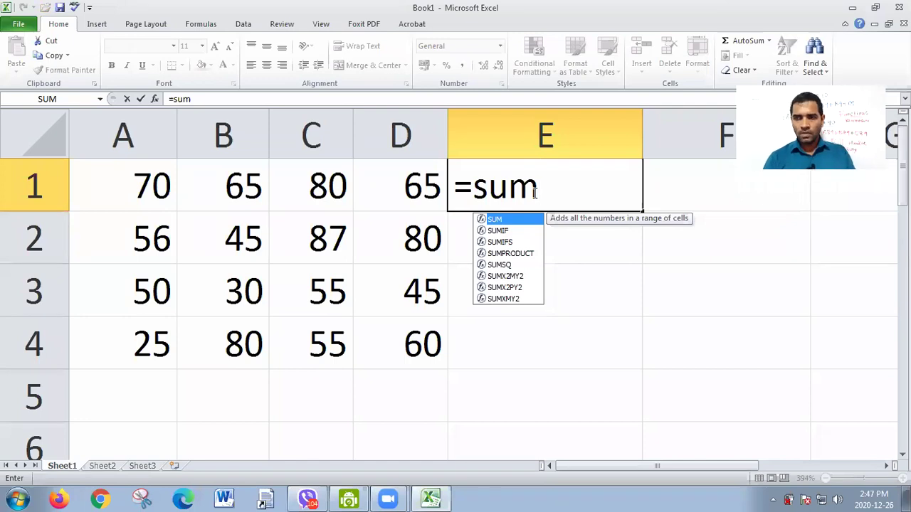
{"action": "type", "text": "("}
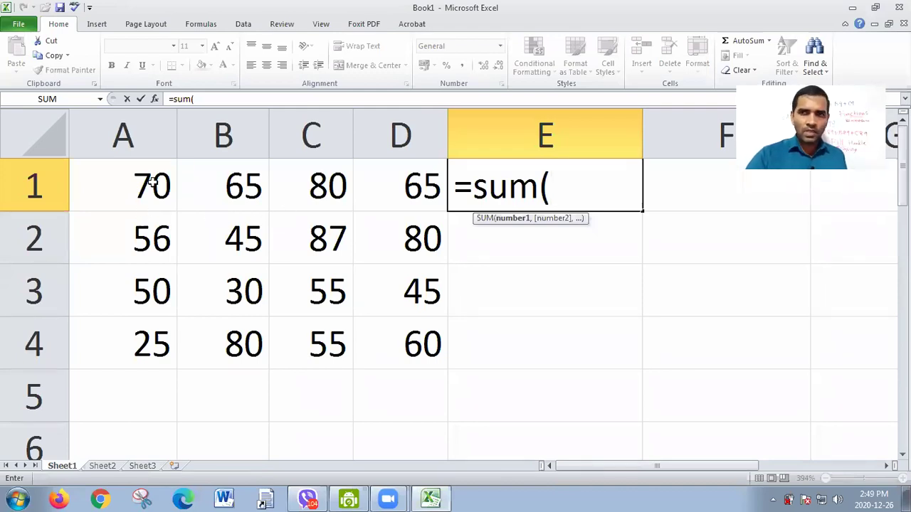
{"action": "type", "text": "a1"}
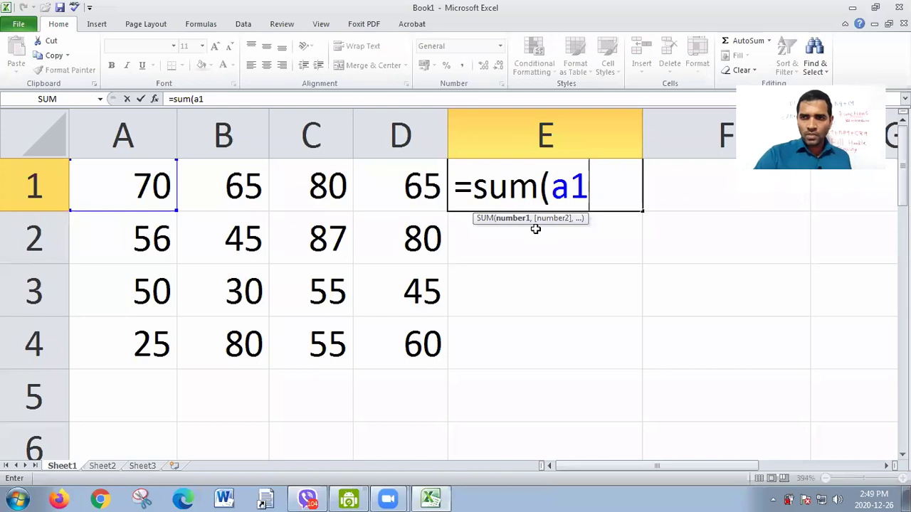
{"action": "type", "text": ","}
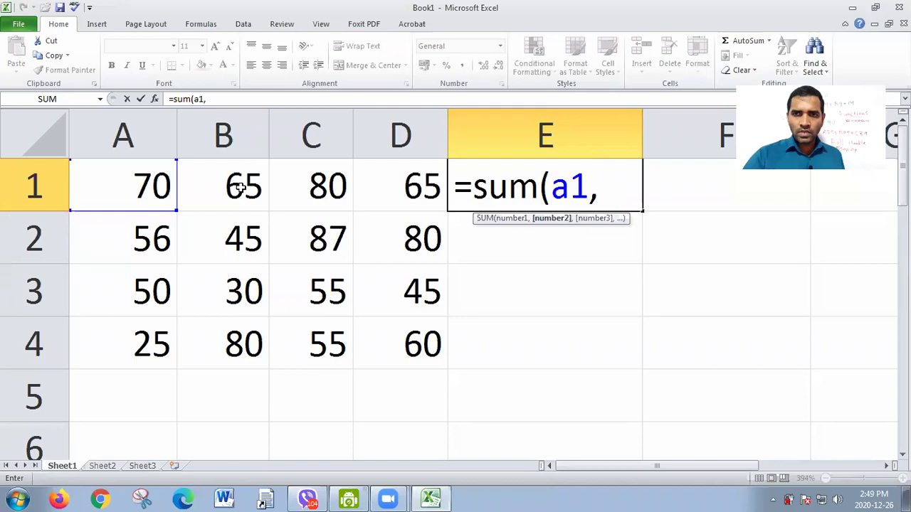
{"action": "type", "text": "b2"}
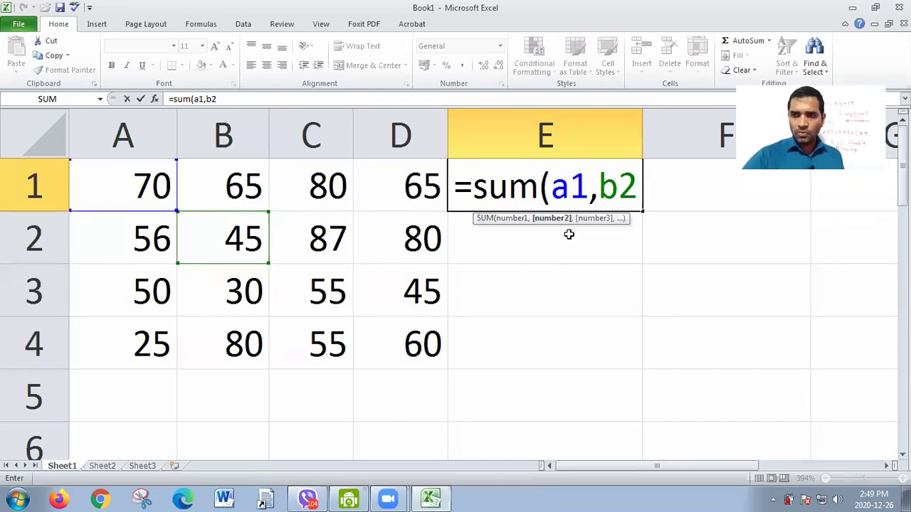
{"action": "type", "text": ","}
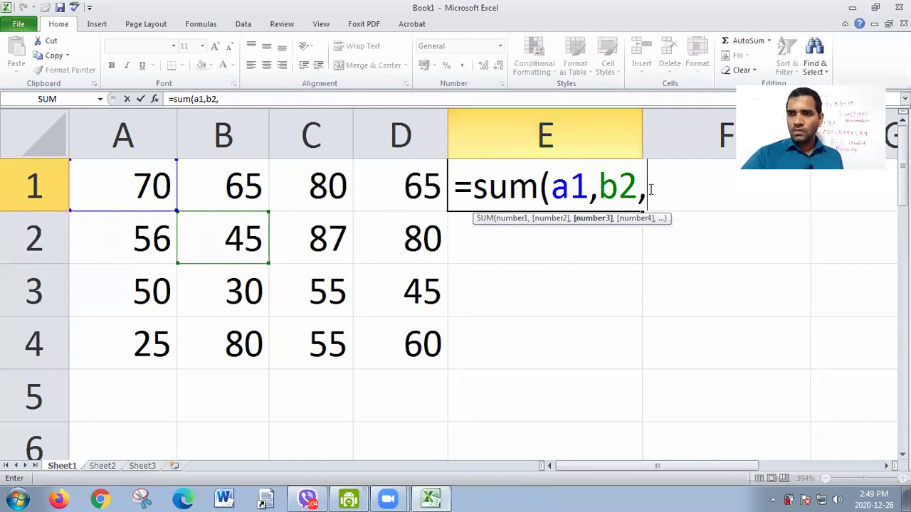
{"action": "key", "text": "BackSpace"}
{"action": "key", "text": "BackSpace"}
{"action": "type", "text": "1,"}
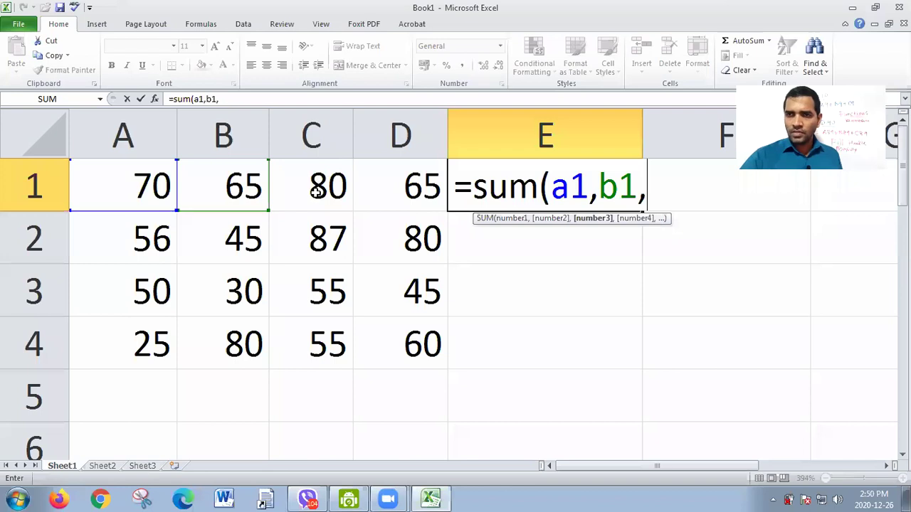
{"action": "type", "text": "c1"}
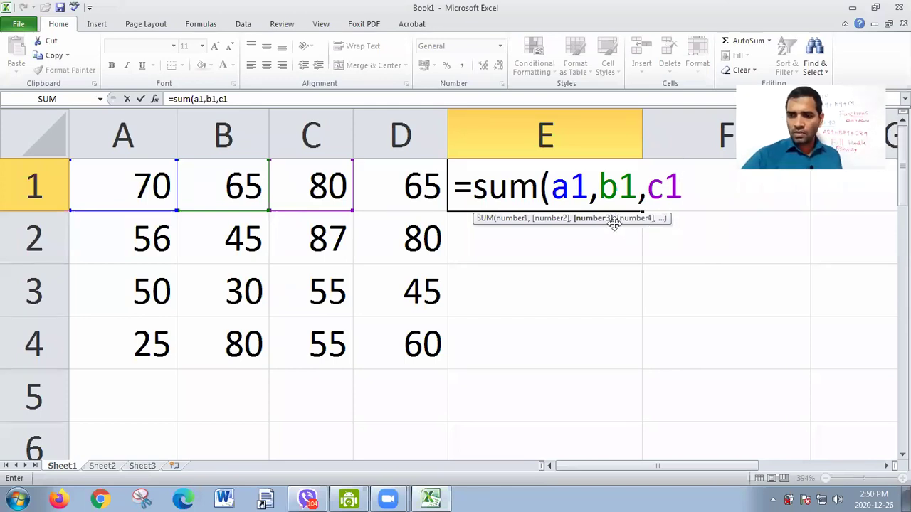
{"action": "type", "text": ","}
{"action": "left_click", "coordinate": [427, 202]}
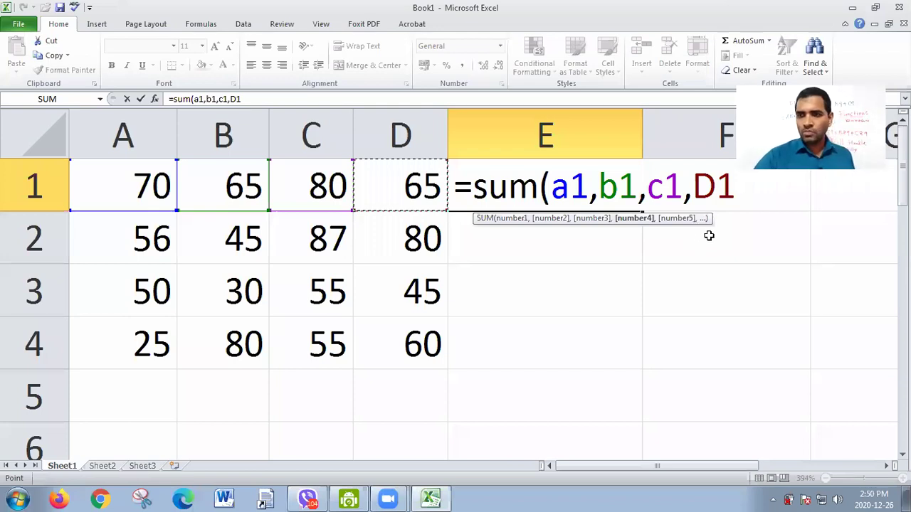
{"action": "type", "text": ")"}
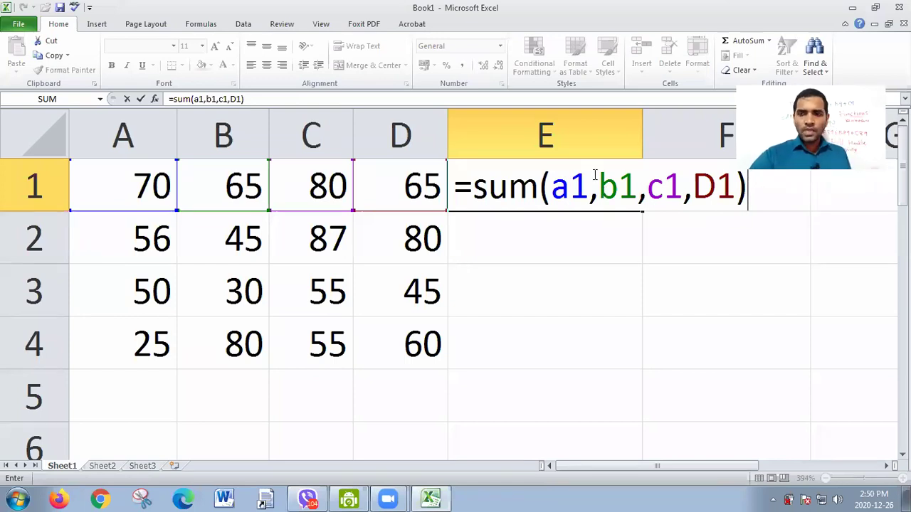
{"action": "key", "text": "Return"}
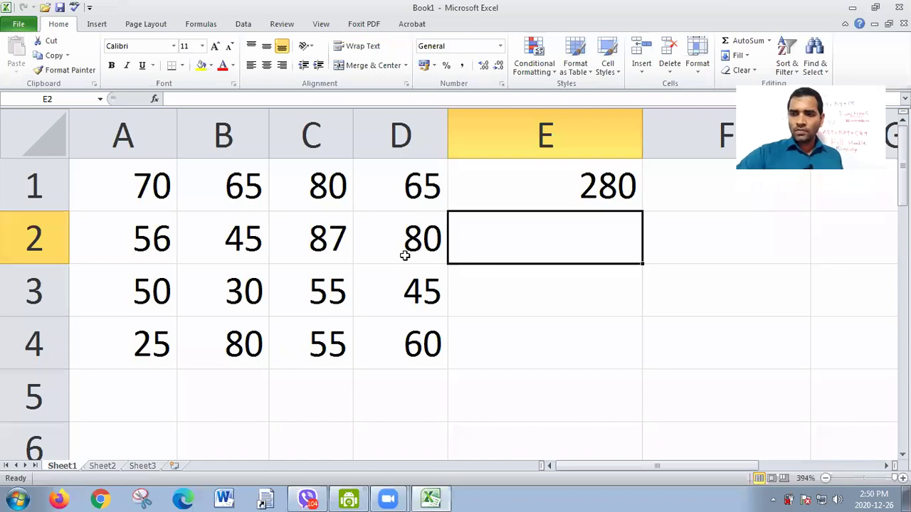
Total the second row in E2 with the formula =SUM(A2,B2,C2,D2).
{"action": "type", "text": "="}
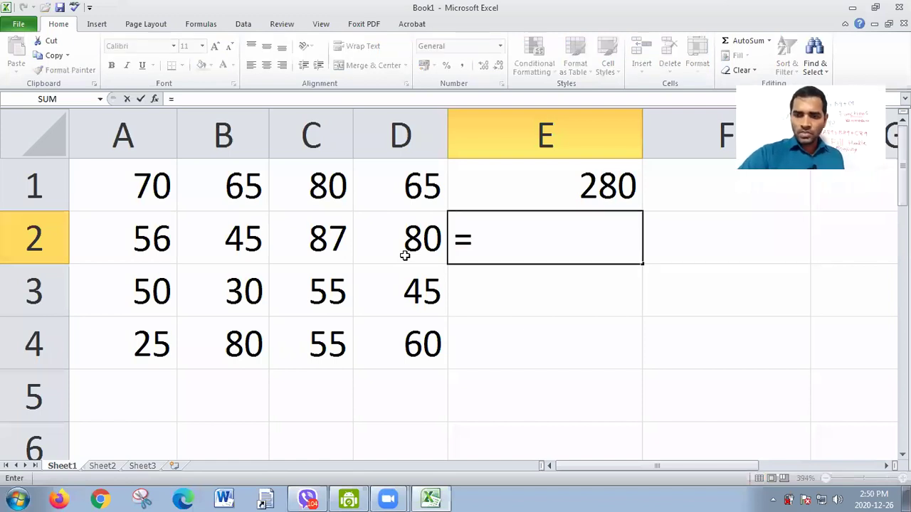
{"action": "type", "text": "sum("}
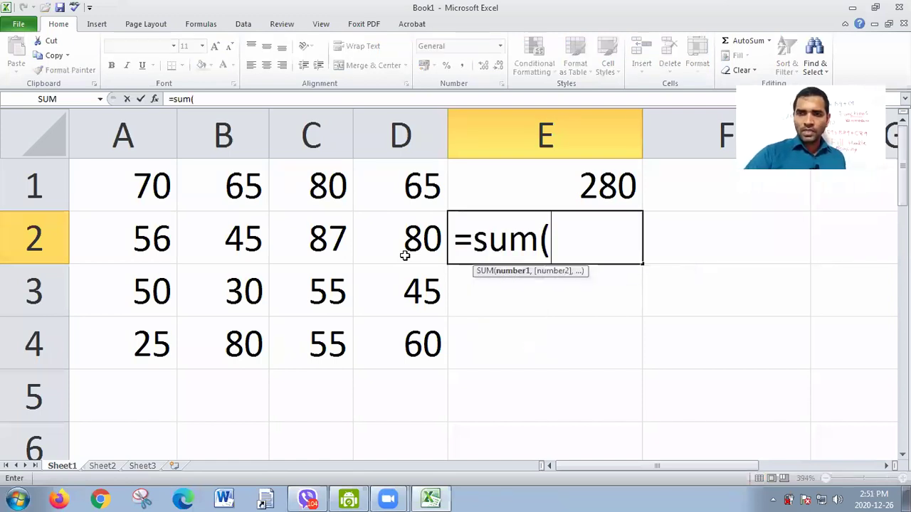
{"action": "left_click", "coordinate": [145, 237]}
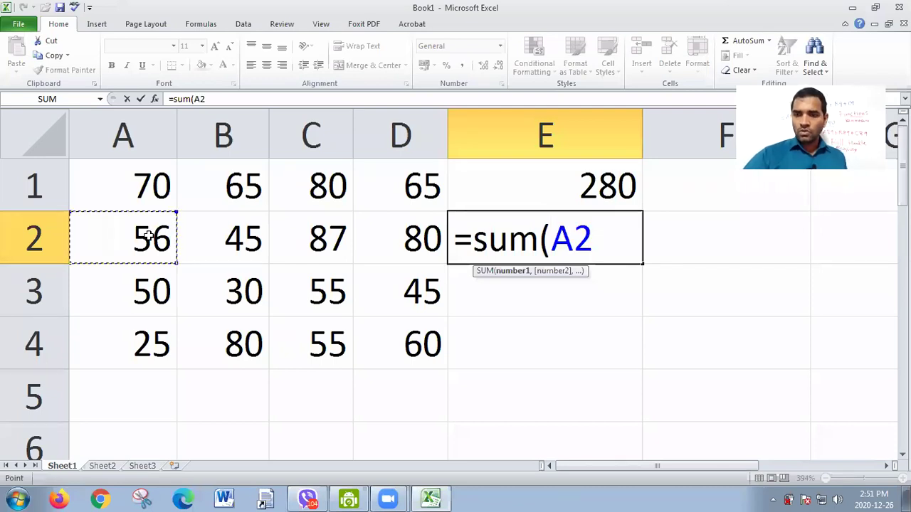
{"action": "type", "text": ","}
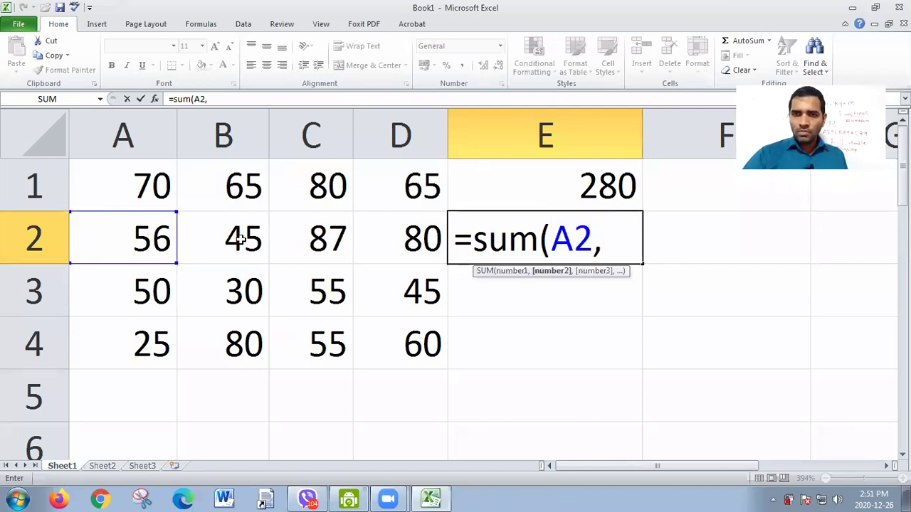
{"action": "left_click", "coordinate": [242, 239]}
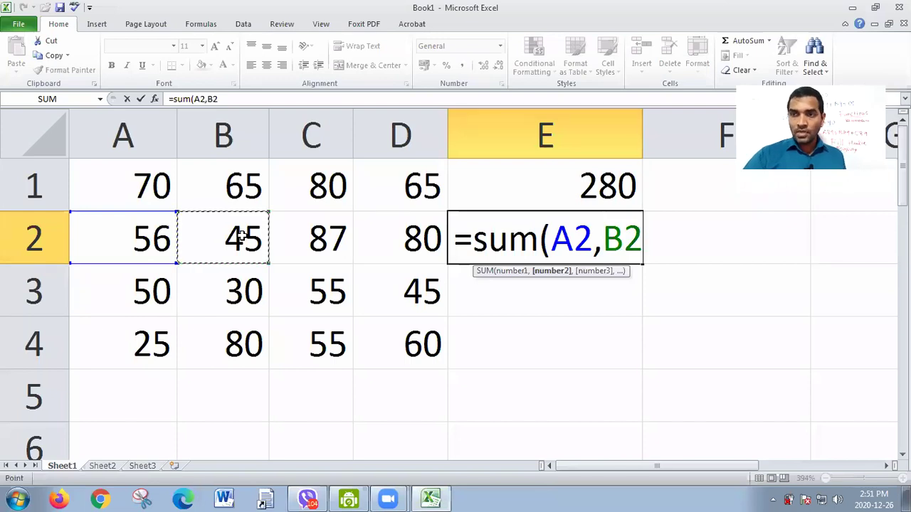
{"action": "type", "text": ","}
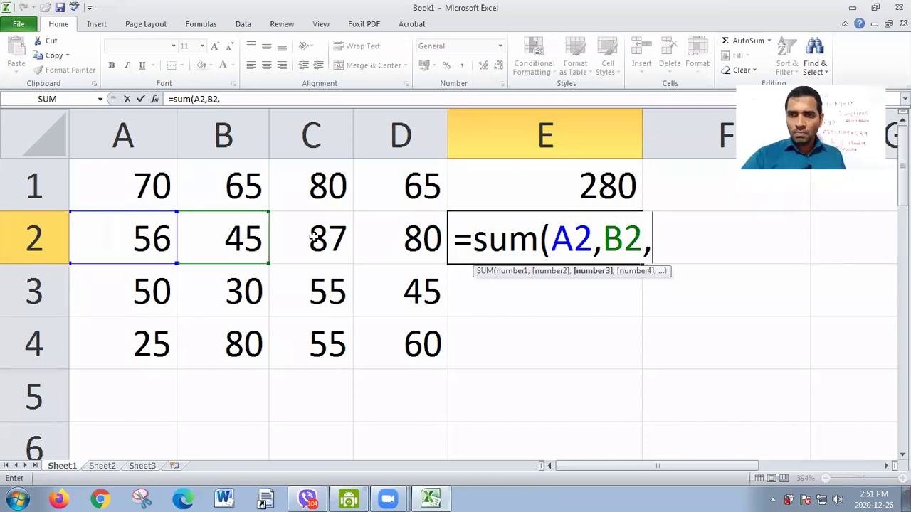
{"action": "left_click", "coordinate": [314, 238]}
{"action": "type", "text": ","}
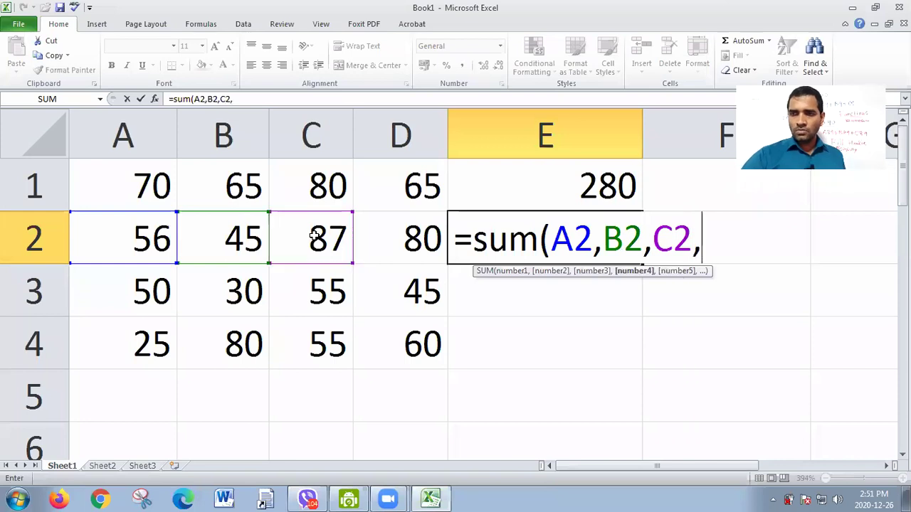
{"action": "left_click", "coordinate": [387, 244]}
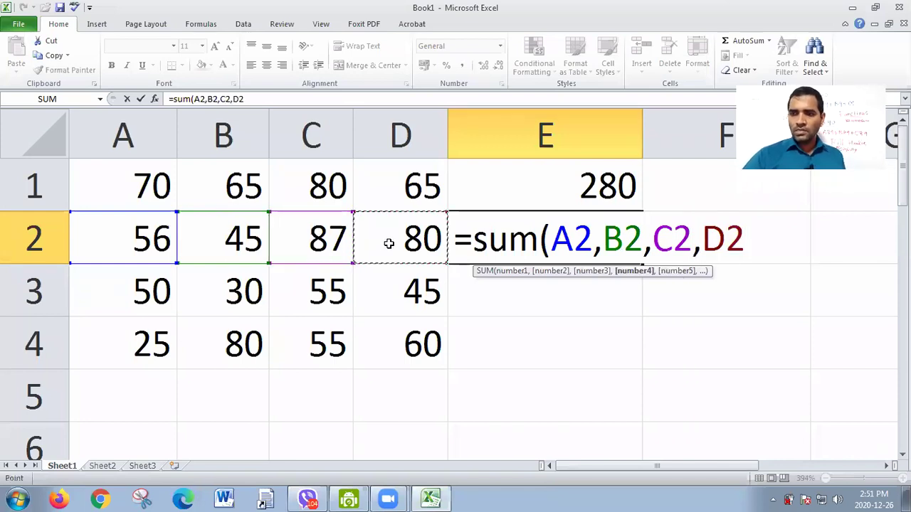
{"action": "type", "text": ")"}
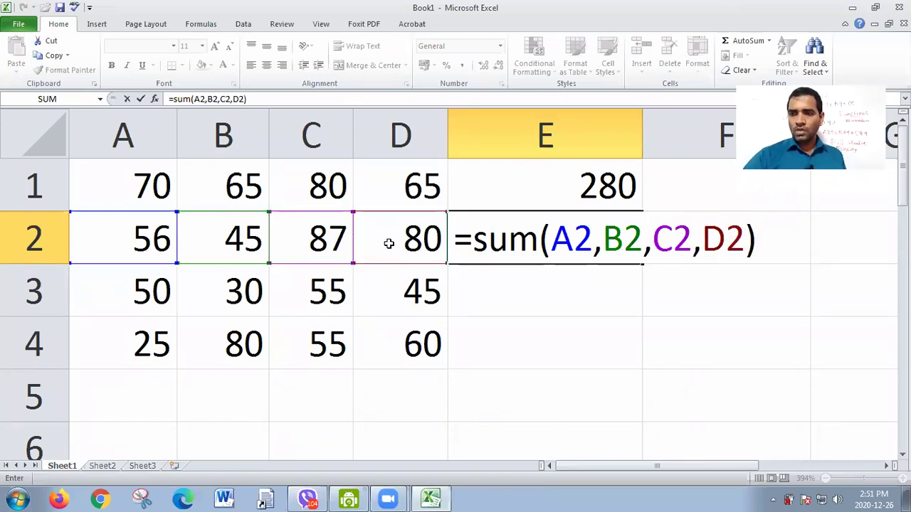
{"action": "key", "text": "Return"}
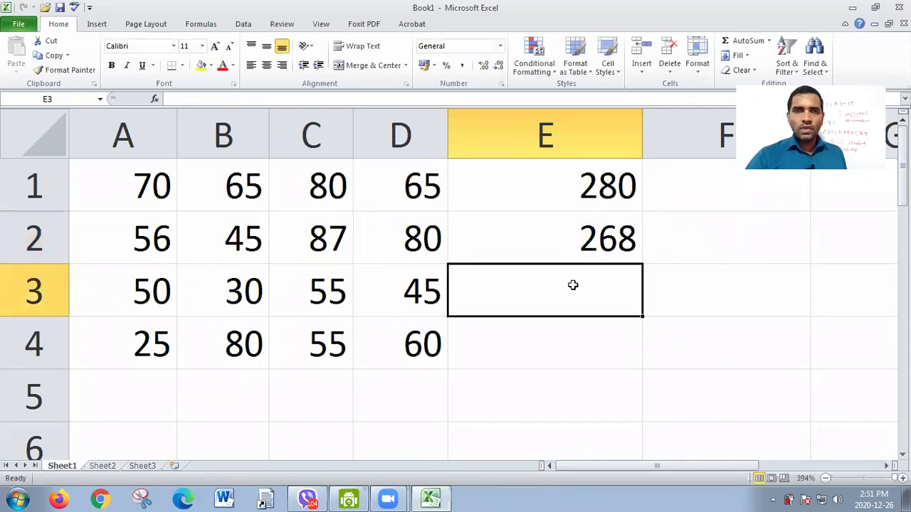
{"action": "left_click", "coordinate": [609, 242]}
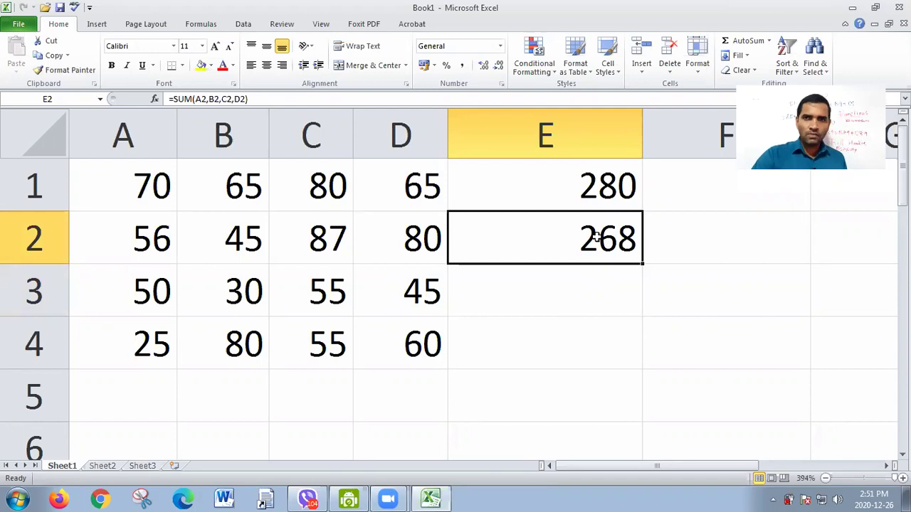
Clear the formula from E2 and fill the SUM formula with individual cell references from E1 down through E4.
{"action": "key", "text": "Delete"}
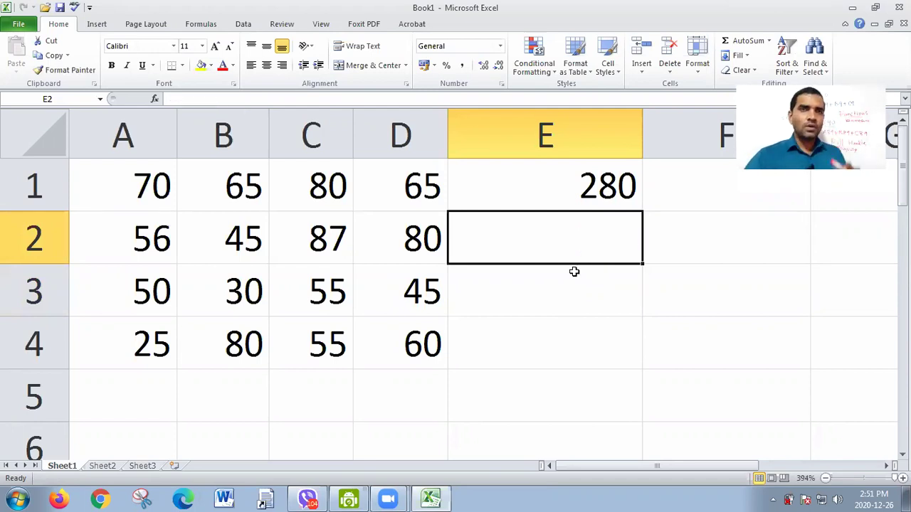
{"action": "double_click", "coordinate": [609, 187]}
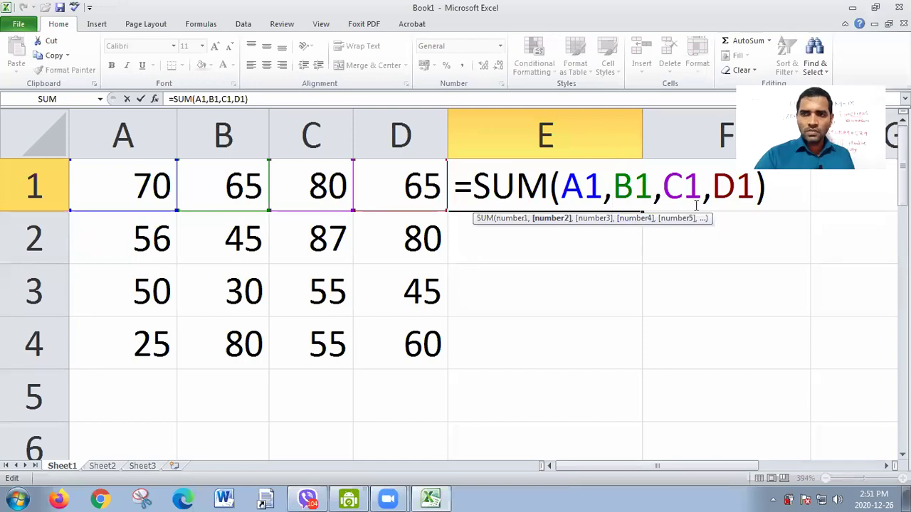
{"action": "key", "text": "Return"}
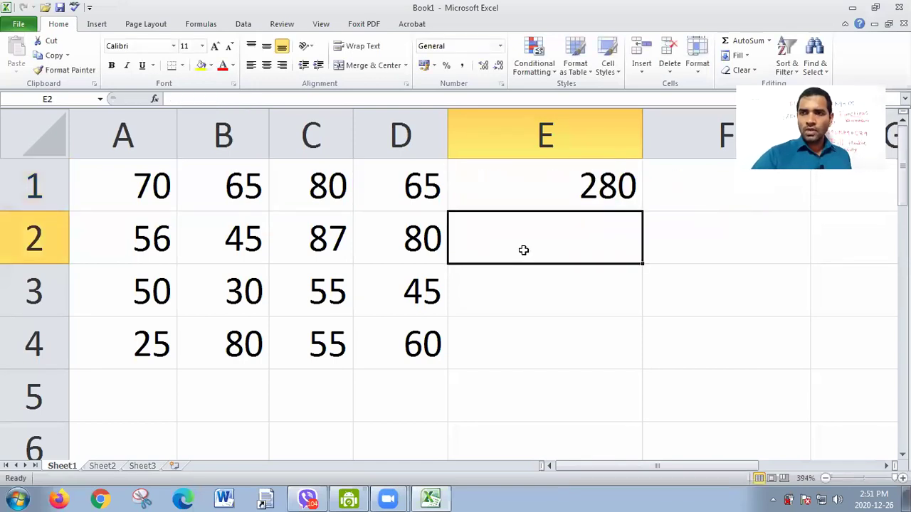
{"action": "left_click", "coordinate": [528, 193]}
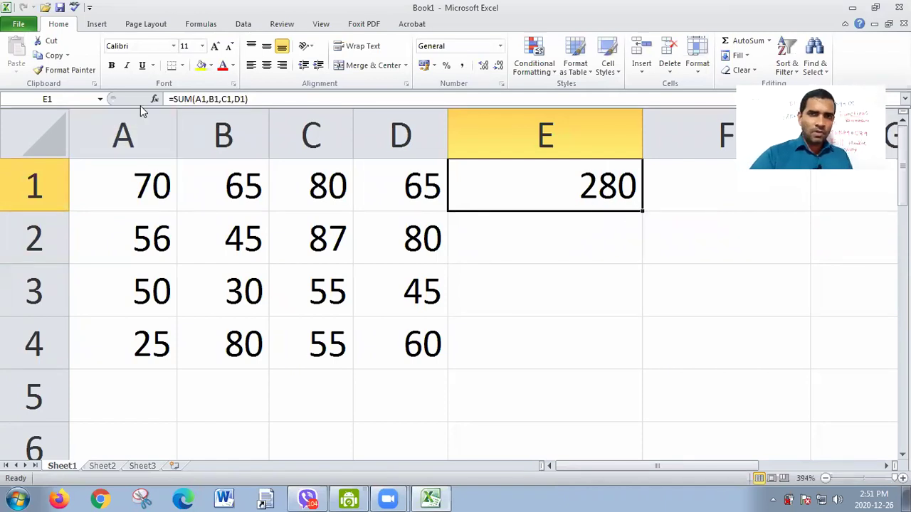
{"action": "left_click", "coordinate": [67, 74]}
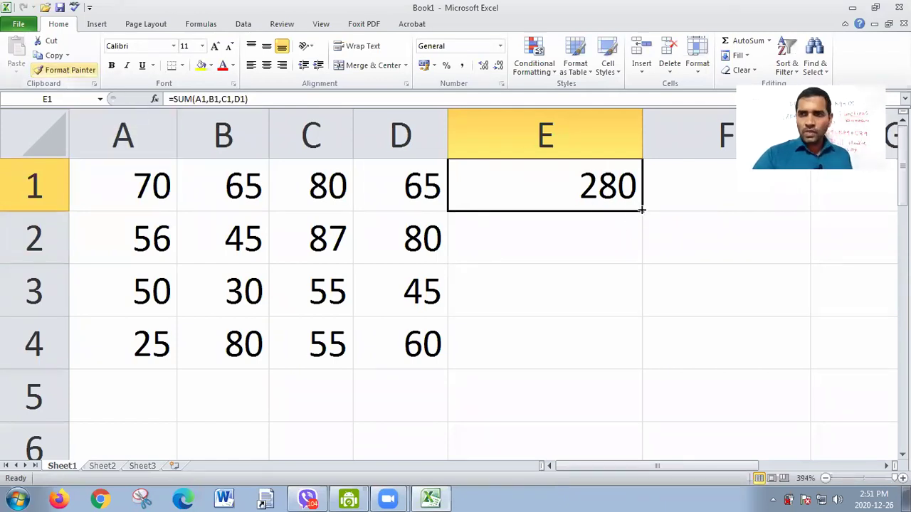
{"action": "left_click_drag", "start_coordinate": [643, 210], "coordinate": [543, 344]}
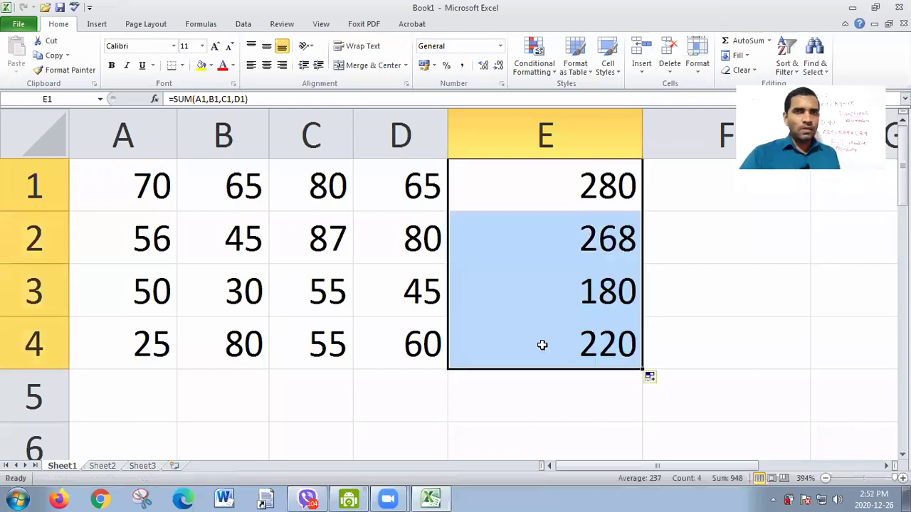
Examine the cell references and arguments in the SUM formulas in E4, E2 and E1.
{"action": "double_click", "coordinate": [585, 347]}
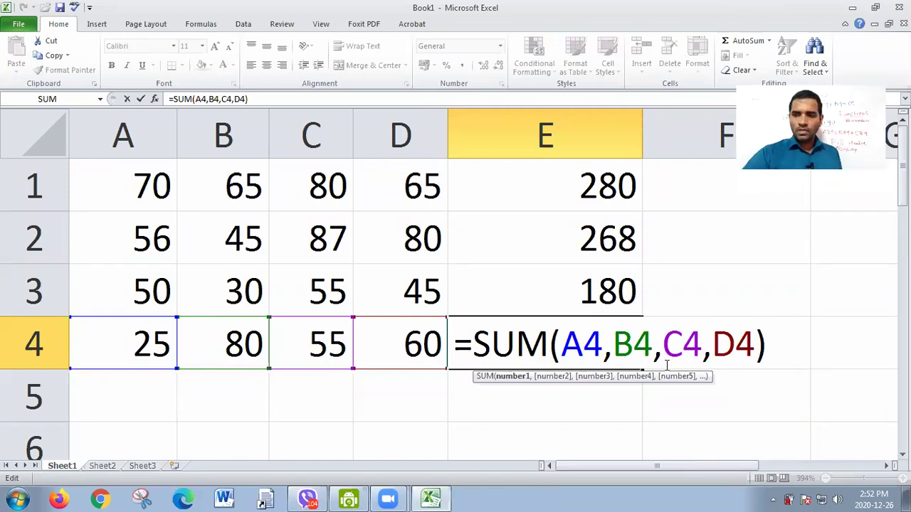
{"action": "key", "text": "Return"}
{"action": "left_click", "coordinate": [576, 243]}
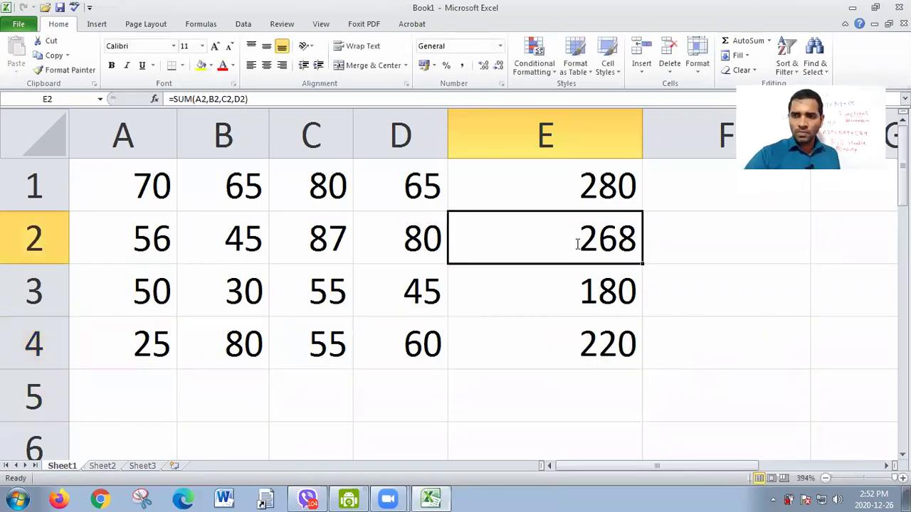
{"action": "double_click", "coordinate": [576, 243]}
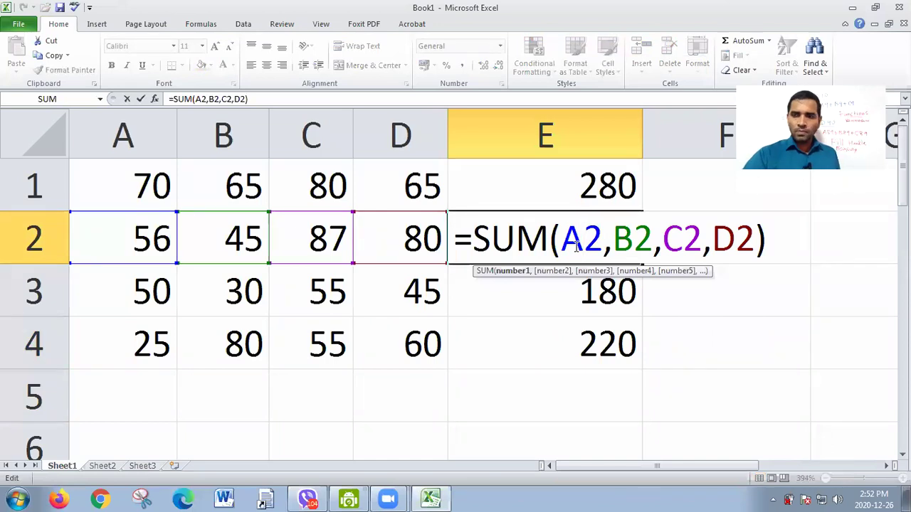
{"action": "double_click", "coordinate": [592, 174]}
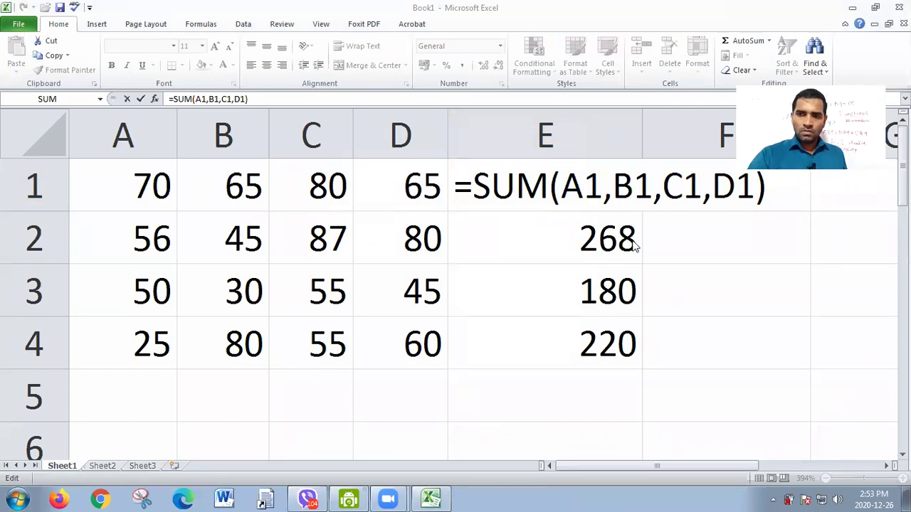
{"action": "left_click", "coordinate": [504, 189]}
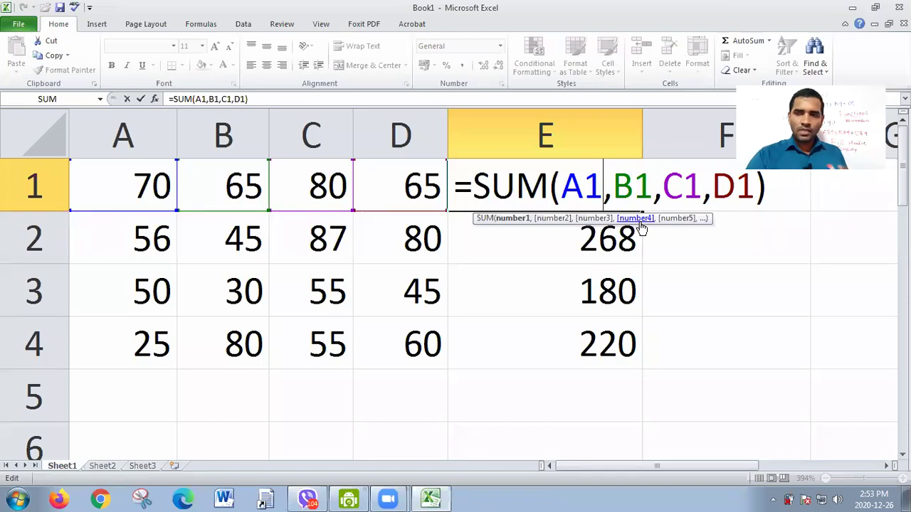
{"action": "key", "text": "Return"}
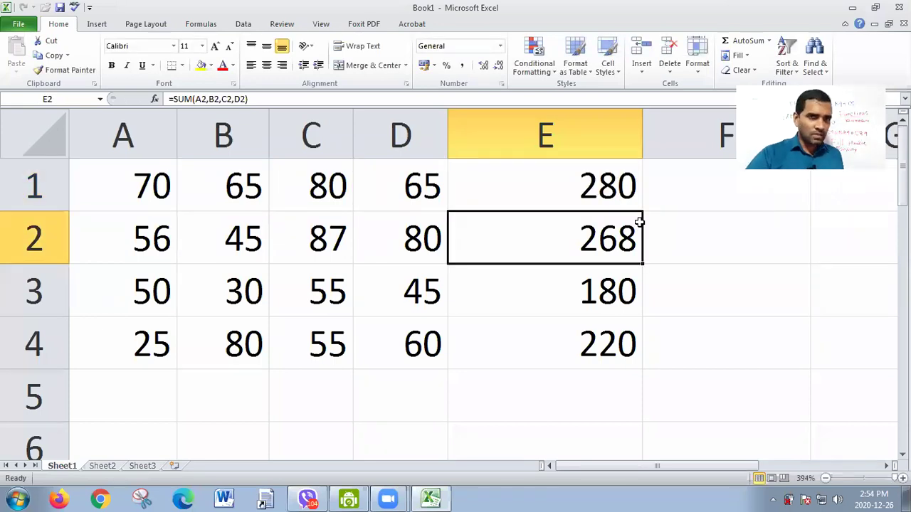
Clear the totals in E1:E4 and total the first row in E1 with the range formula =SUM(A1:D1).
{"action": "left_click_drag", "start_coordinate": [590, 182], "coordinate": [605, 315]}
{"action": "key", "text": "Delete"}
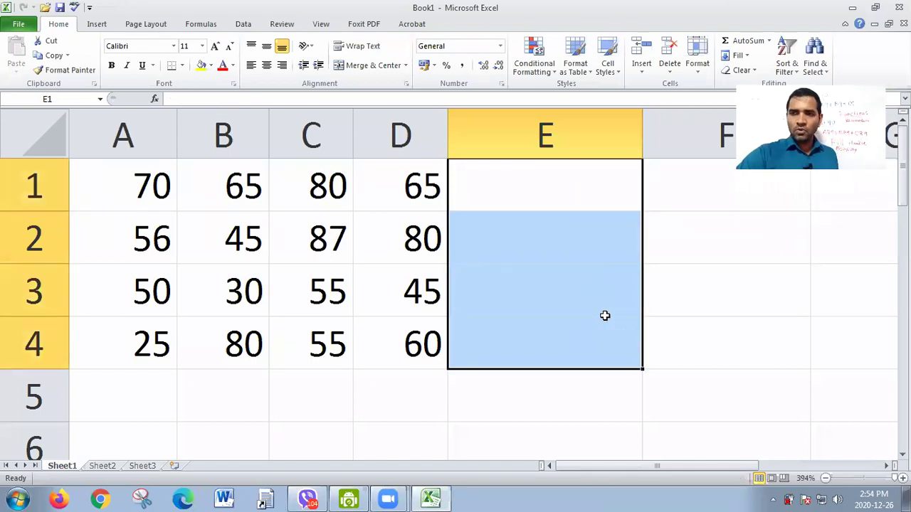
{"action": "left_click", "coordinate": [553, 204]}
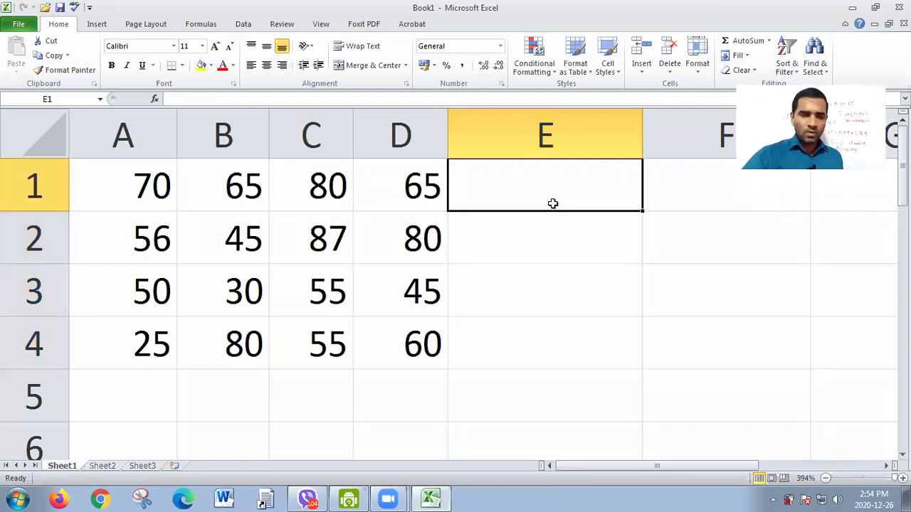
{"action": "type", "text": "="}
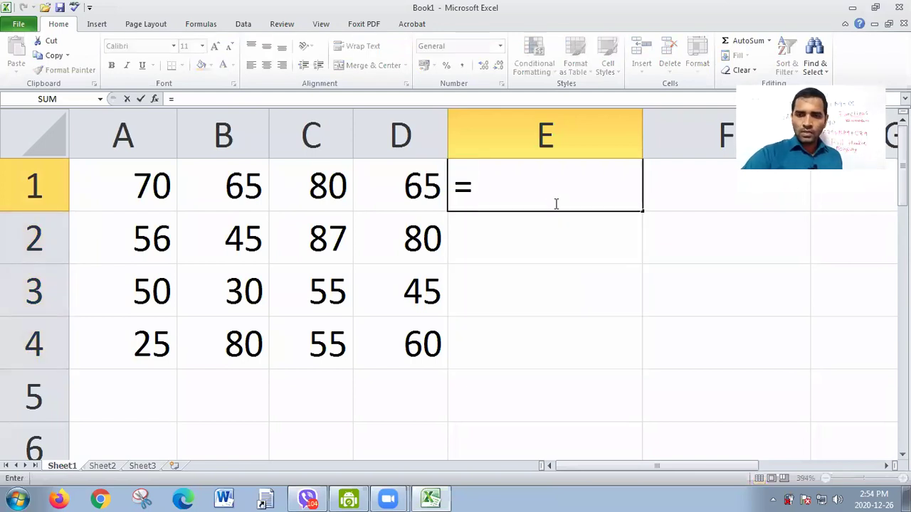
{"action": "type", "text": "sum"}
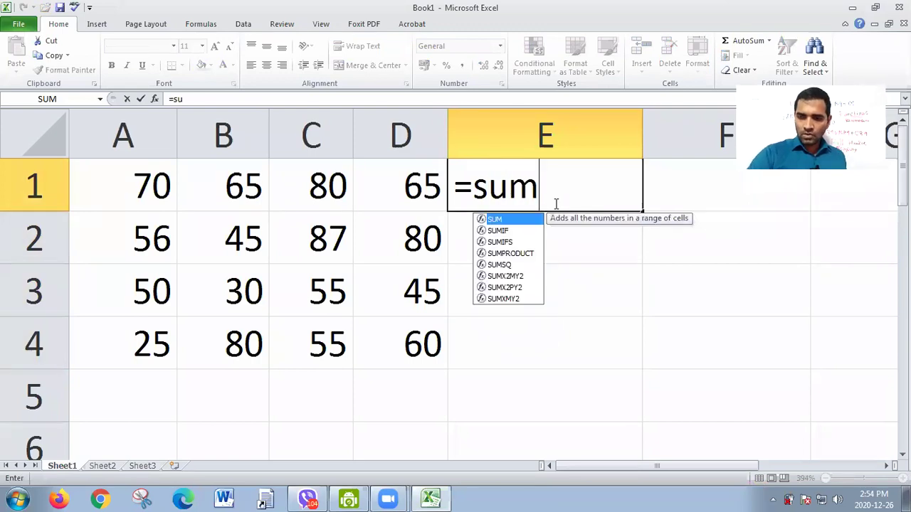
{"action": "type", "text": "("}
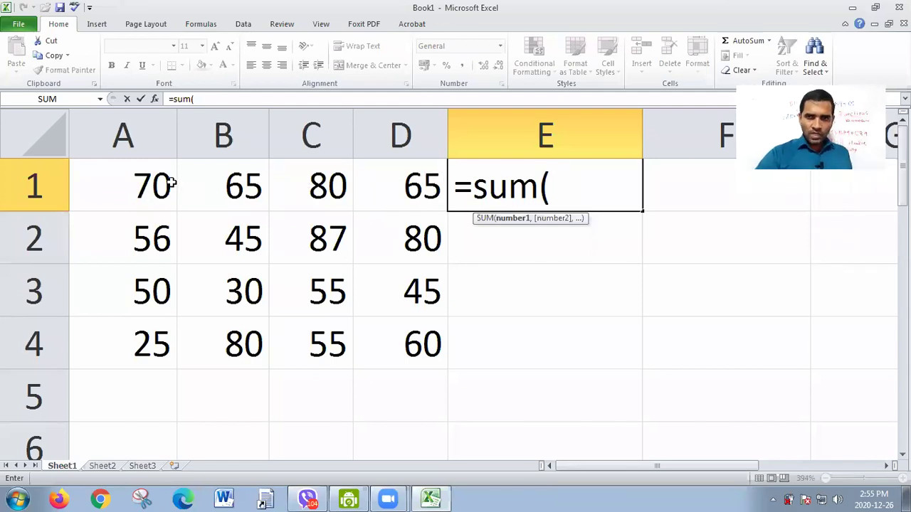
{"action": "type", "text": "a1"}
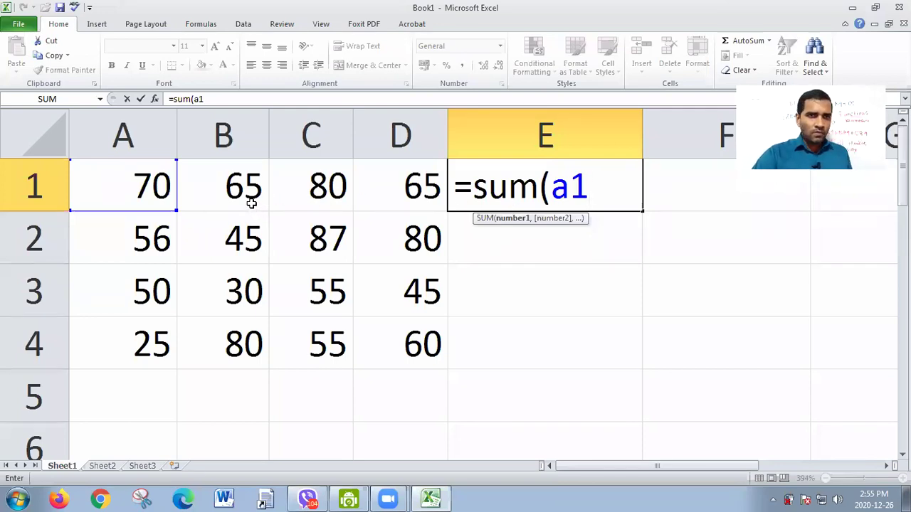
{"action": "type", "text": ":"}
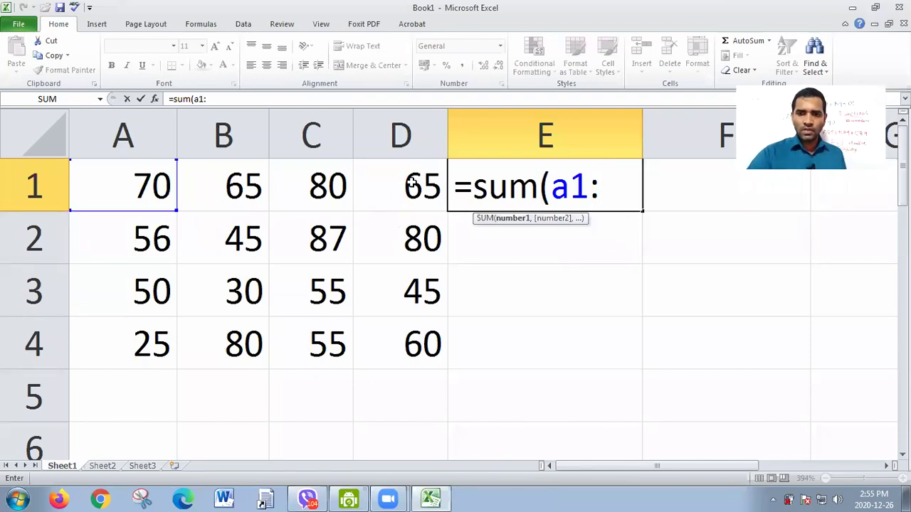
{"action": "type", "text": "d"}
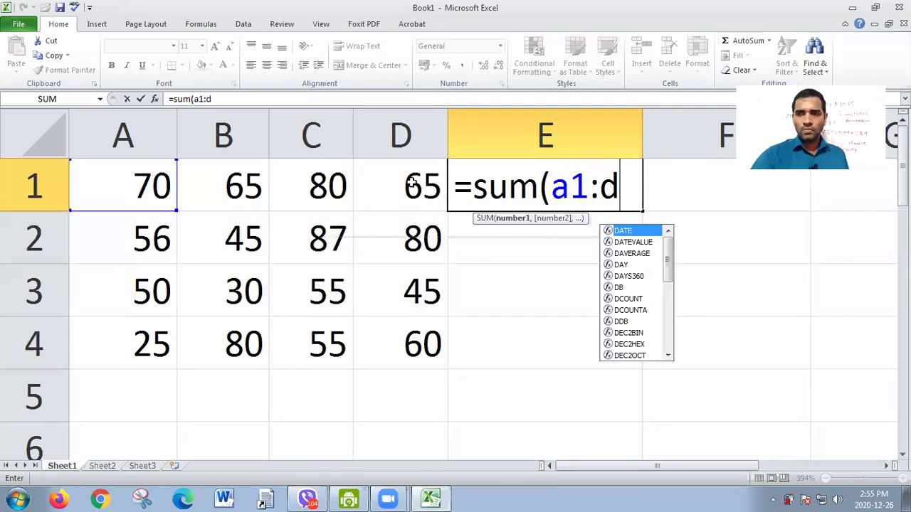
{"action": "type", "text": "1"}
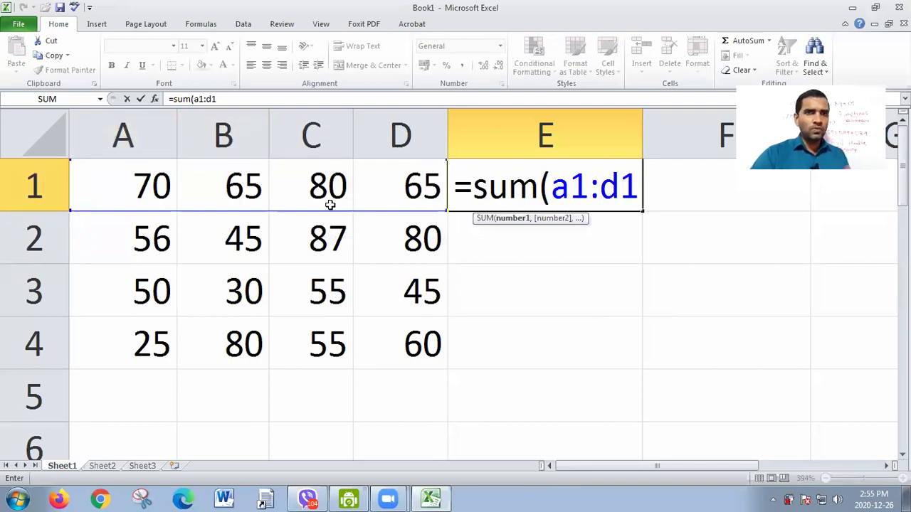
{"action": "type", "text": ")"}
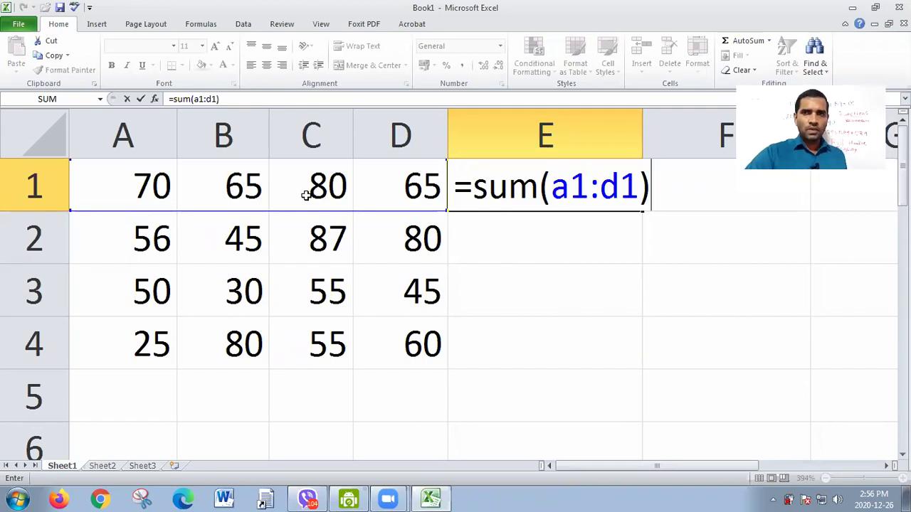
{"action": "key", "text": "Return"}
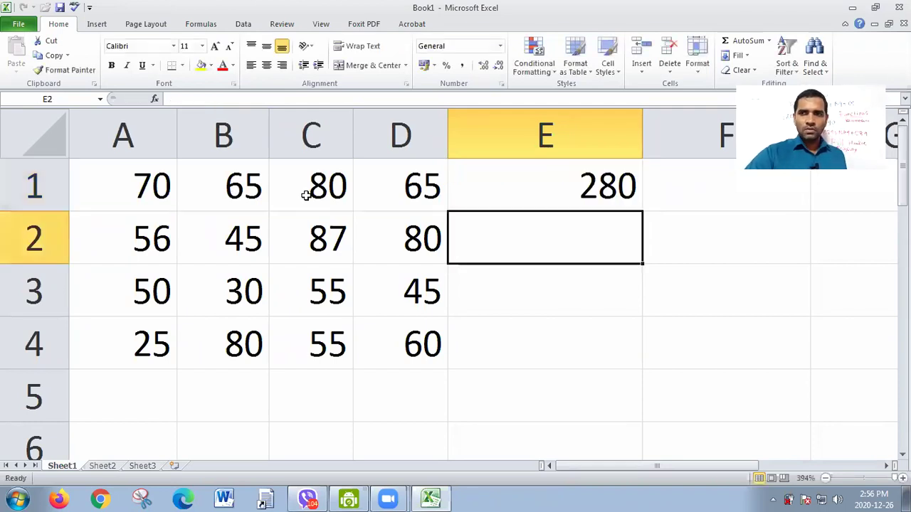
Review the range formula in E1 and fill it down into E2.
{"action": "left_click", "coordinate": [632, 183]}
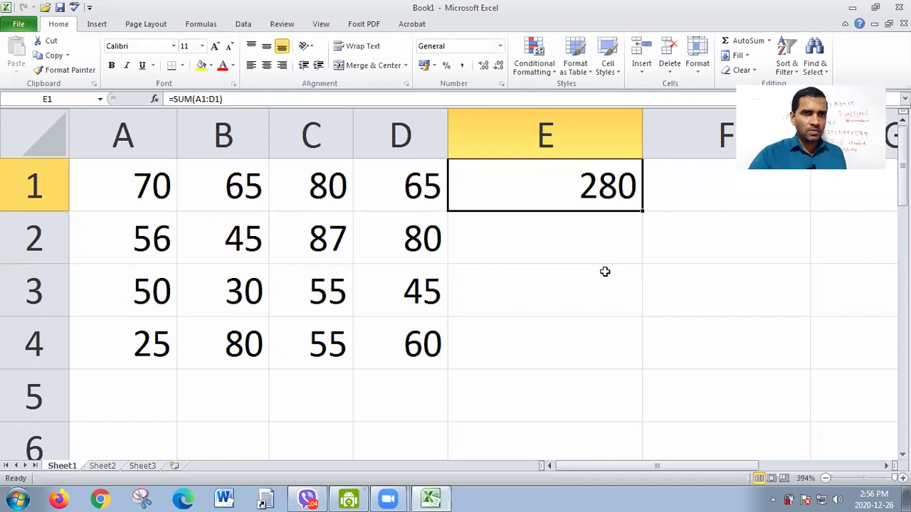
{"action": "double_click", "coordinate": [595, 186]}
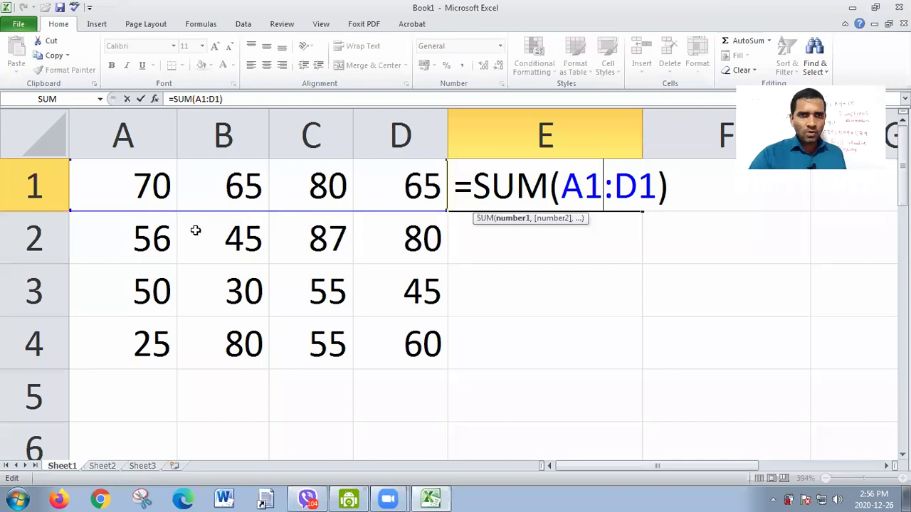
{"action": "key", "text": "Return"}
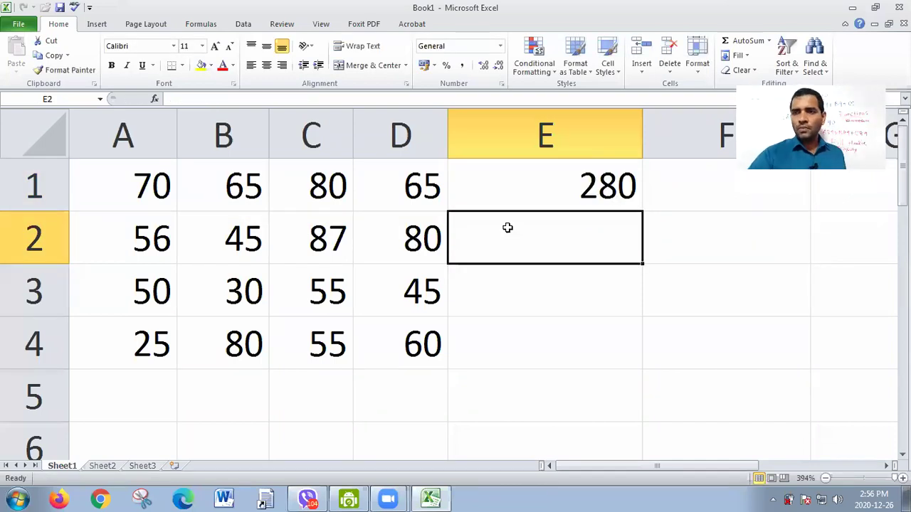
{"action": "key", "text": "Up"}
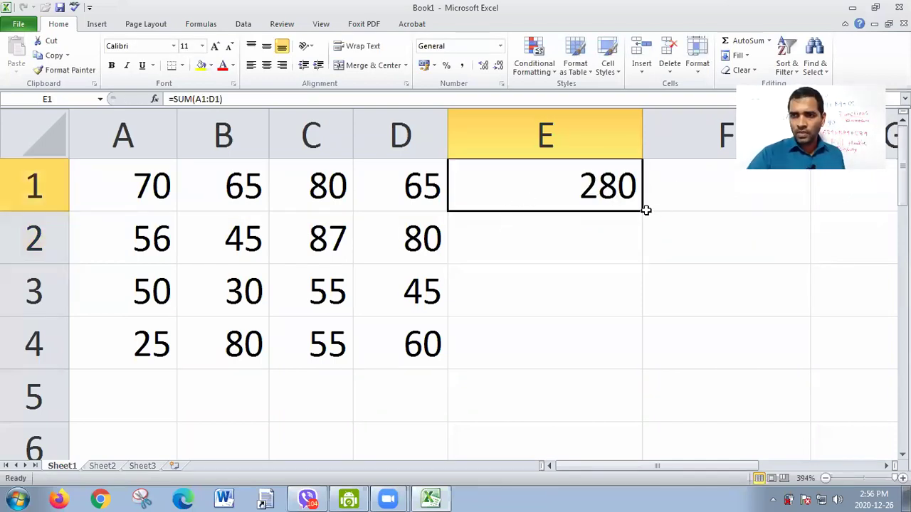
{"action": "left_click_drag", "start_coordinate": [642, 209], "coordinate": [637, 246]}
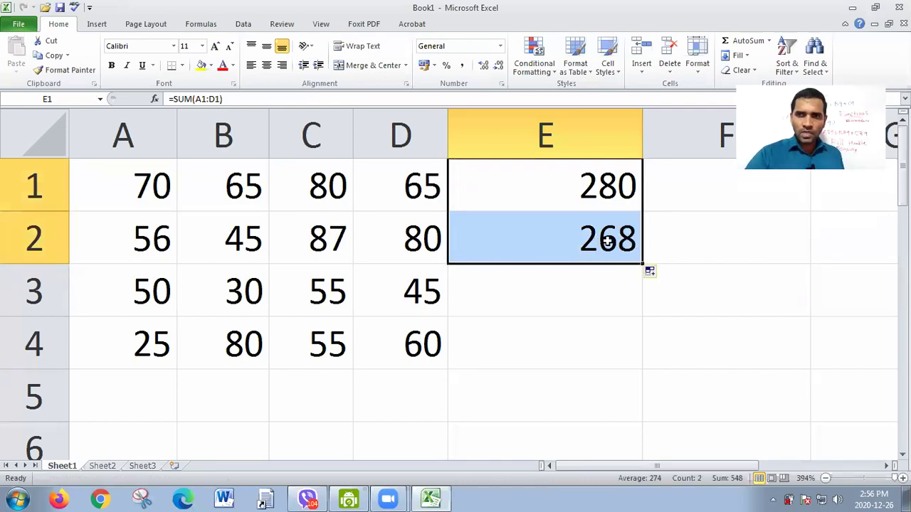
Check the copied formula in E2 and fill it down through E4.
{"action": "double_click", "coordinate": [607, 242]}
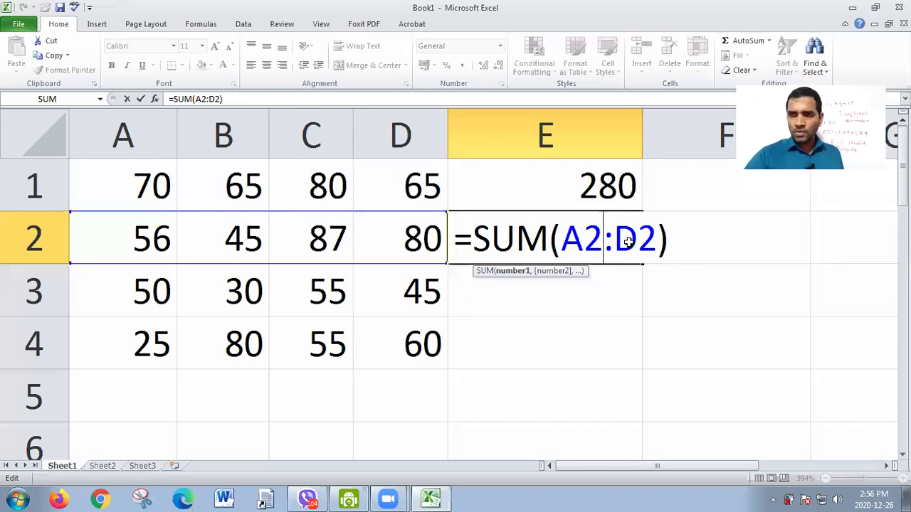
{"action": "key", "text": "ctrl+Return"}
{"action": "left_click_drag", "start_coordinate": [643, 264], "coordinate": [642, 349]}
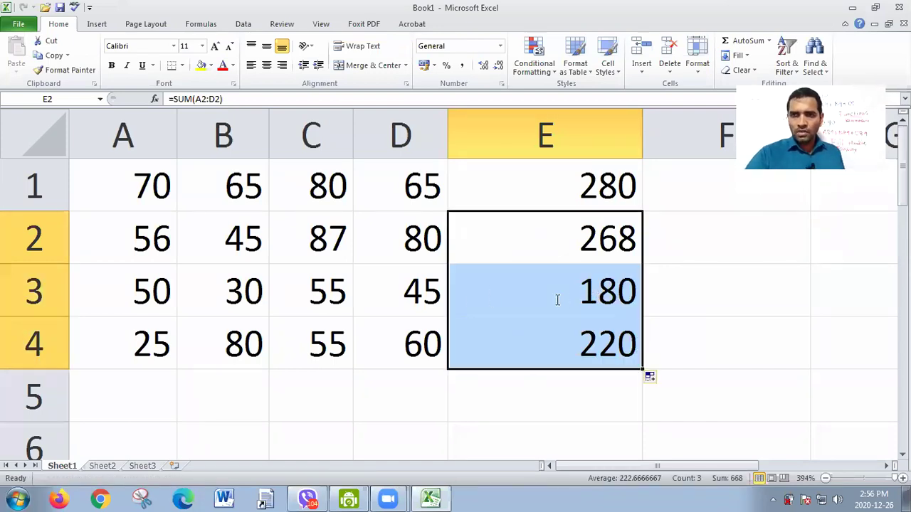
Examine the cell ranges used by the SUM formulas in E3, E4 and E1.
{"action": "double_click", "coordinate": [605, 295]}
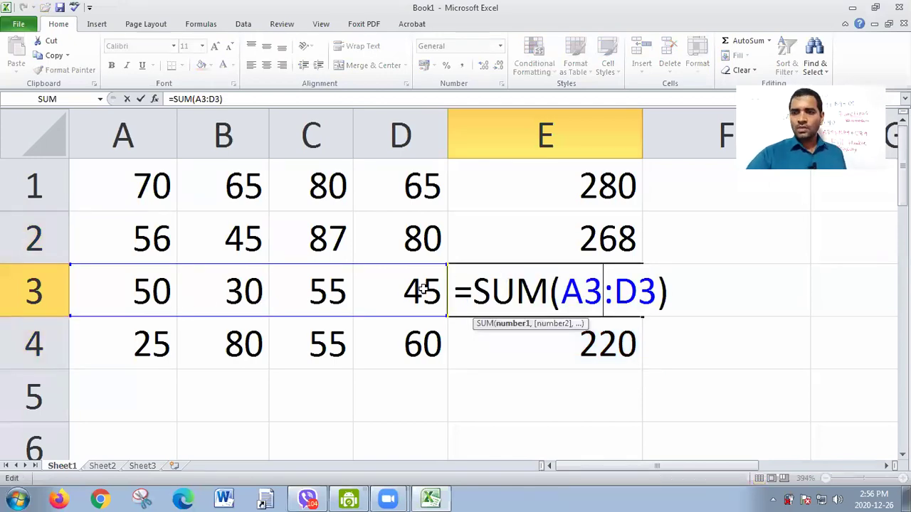
{"action": "key", "text": "Return"}
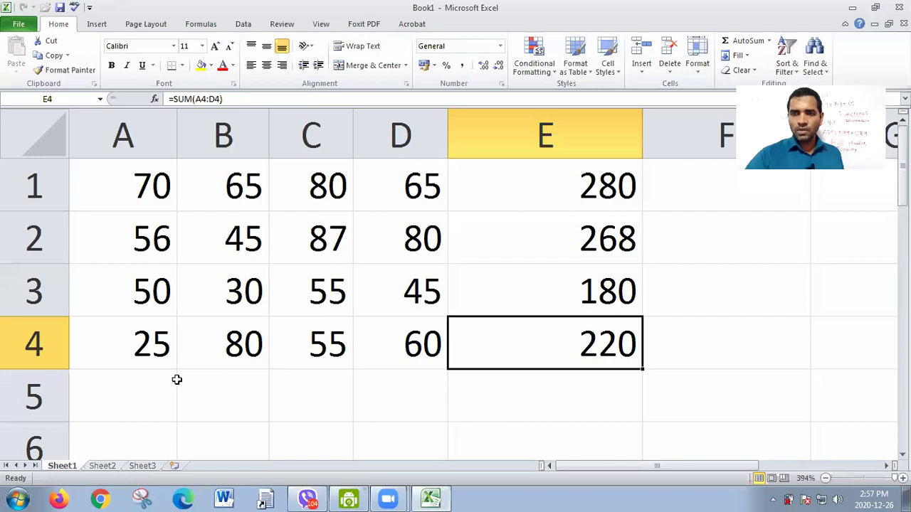
{"action": "key", "text": "F2"}
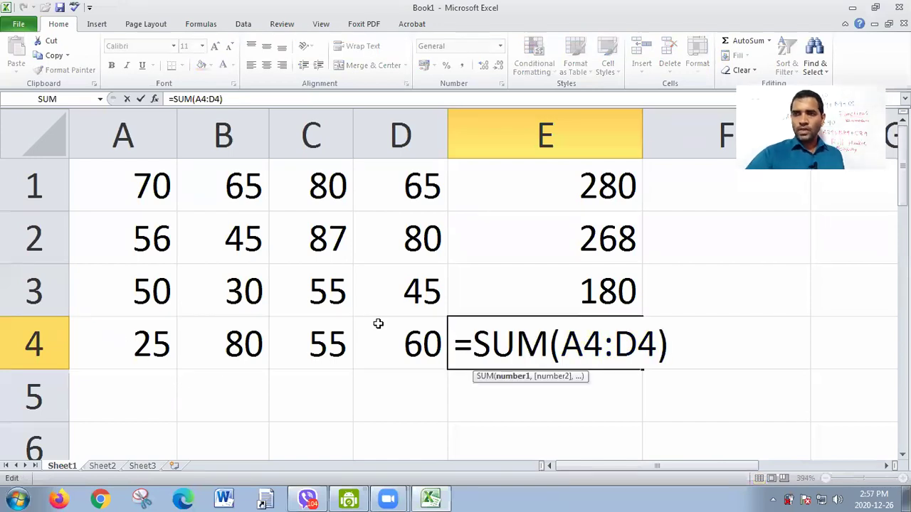
{"action": "key", "text": "Return"}
{"action": "double_click", "coordinate": [562, 189]}
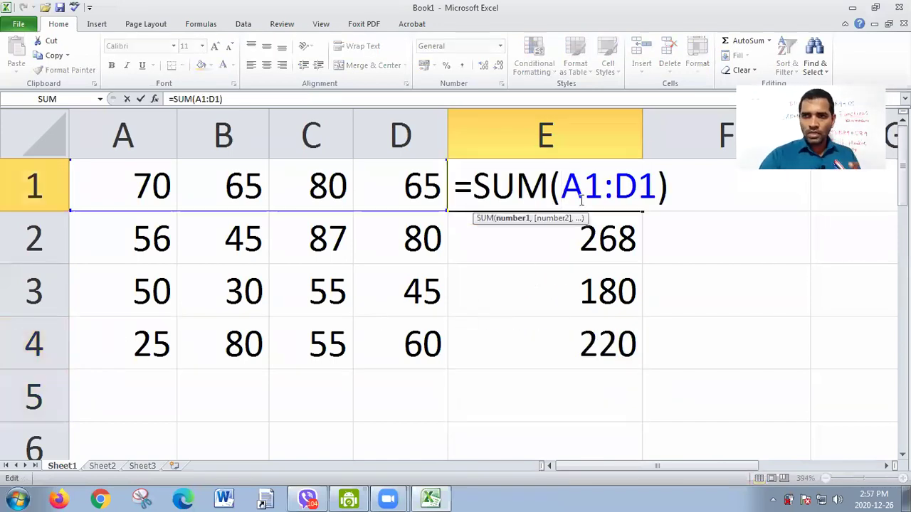